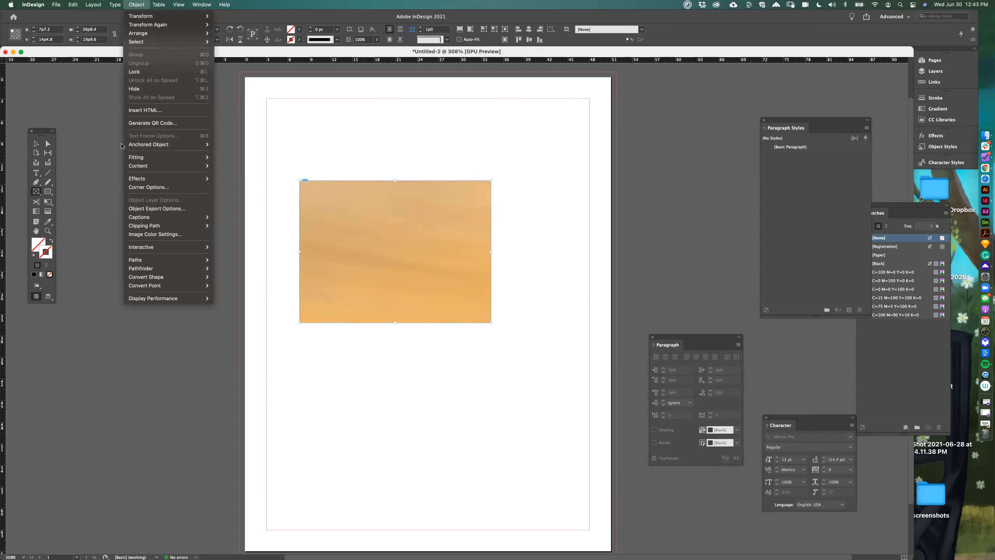
- Fit the landscape photo proportionally inside its frame
mouse_move(161, 158)
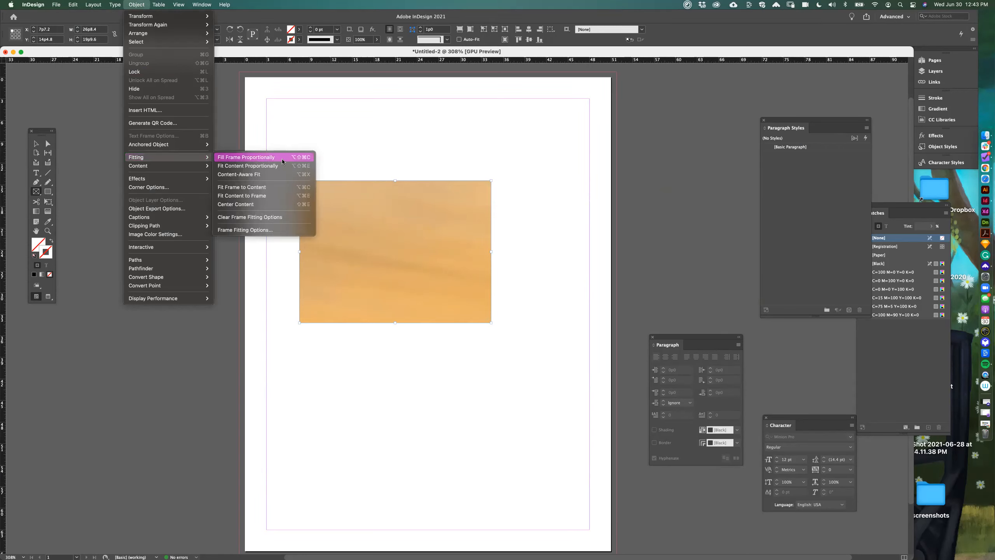
click(292, 196)
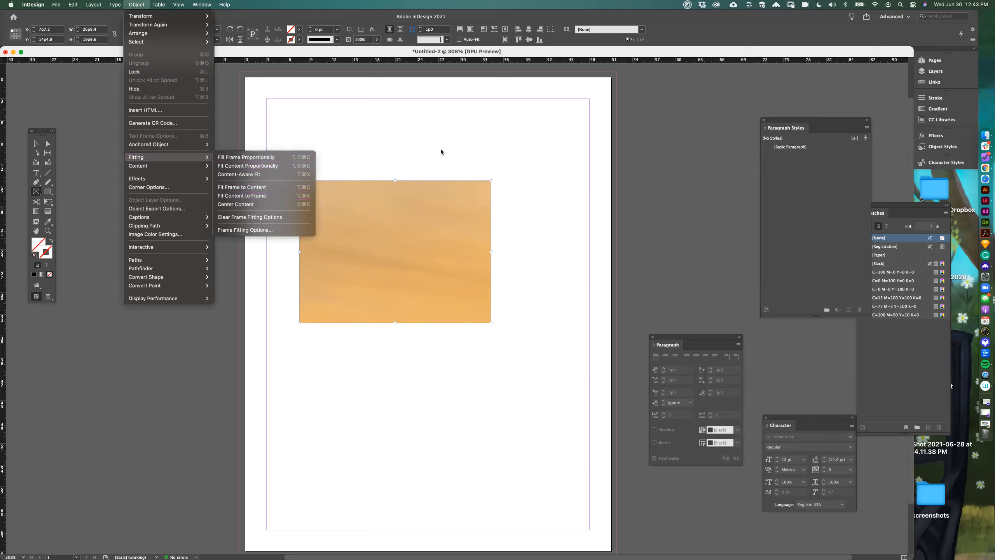
click(461, 134)
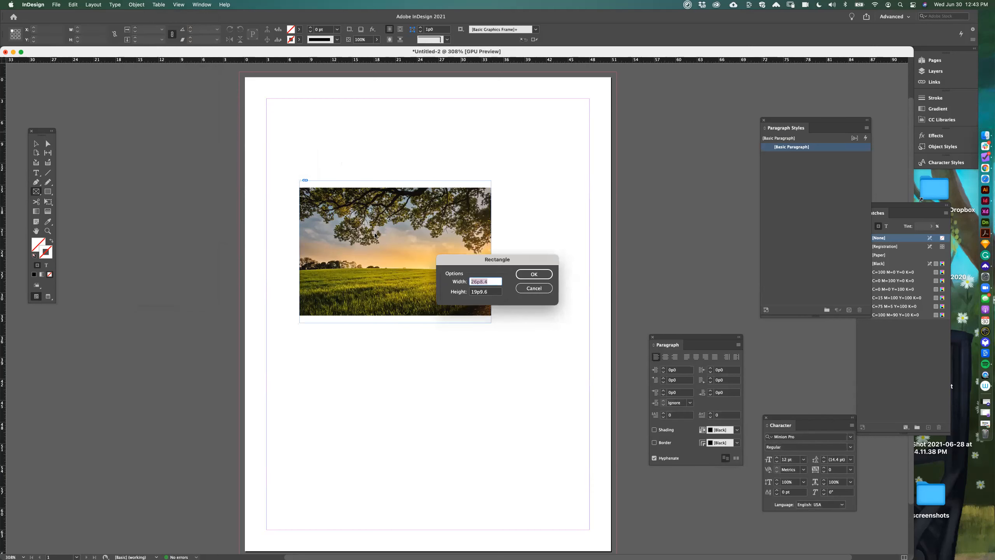
click(521, 289)
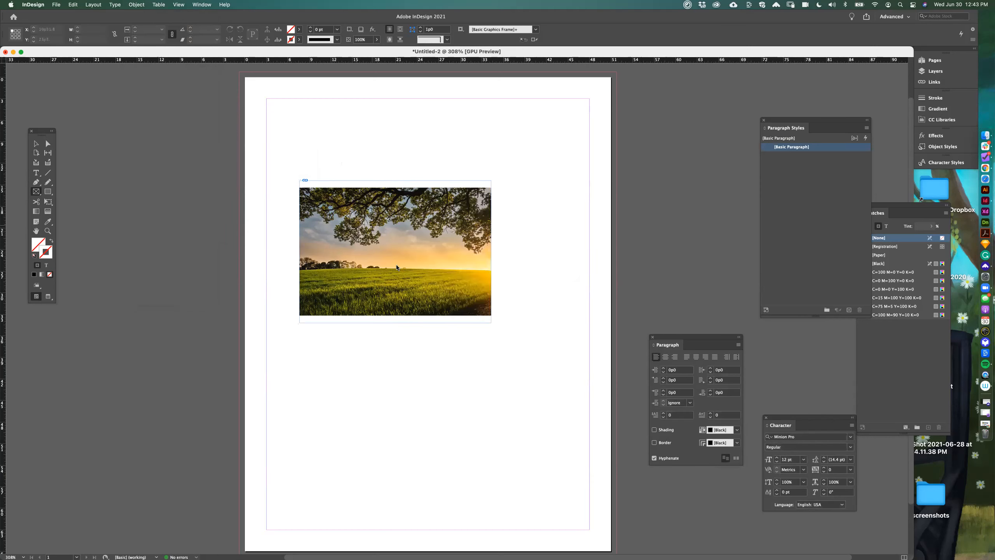
click(387, 176)
click(535, 290)
- Trim the frame's upper and lower edges to the photo, making the frame about 17p2 high
click(39, 144)
click(394, 180)
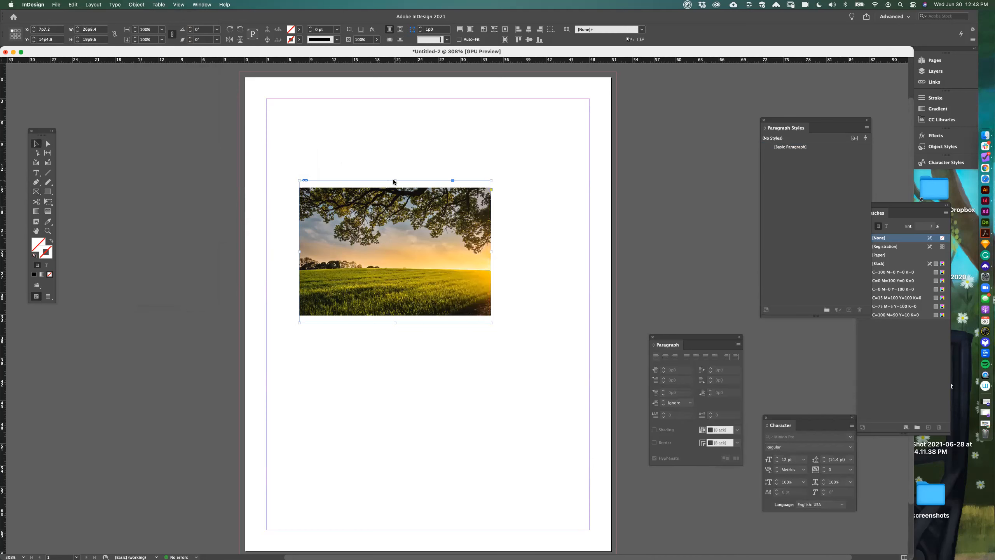
drag(395, 180, 395, 189)
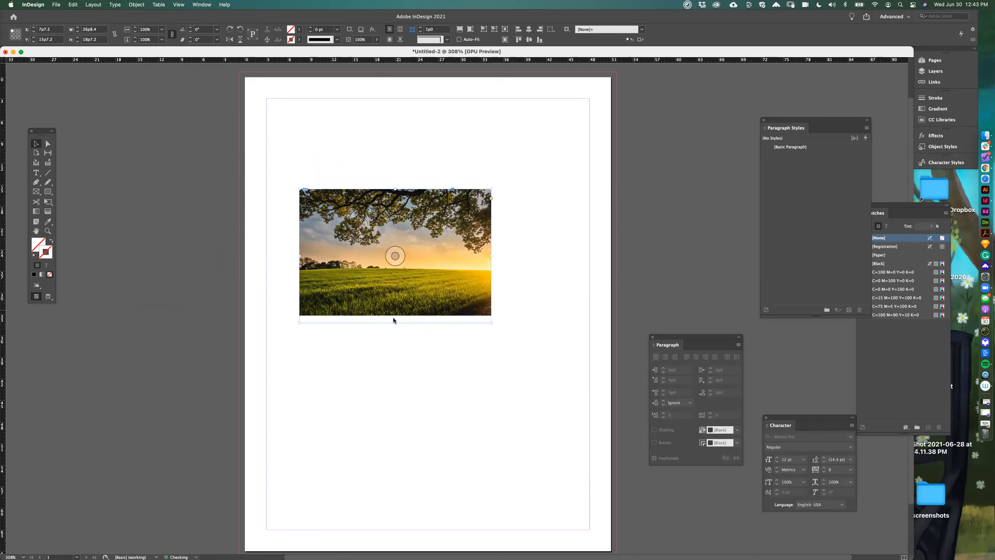
drag(395, 323, 395, 313)
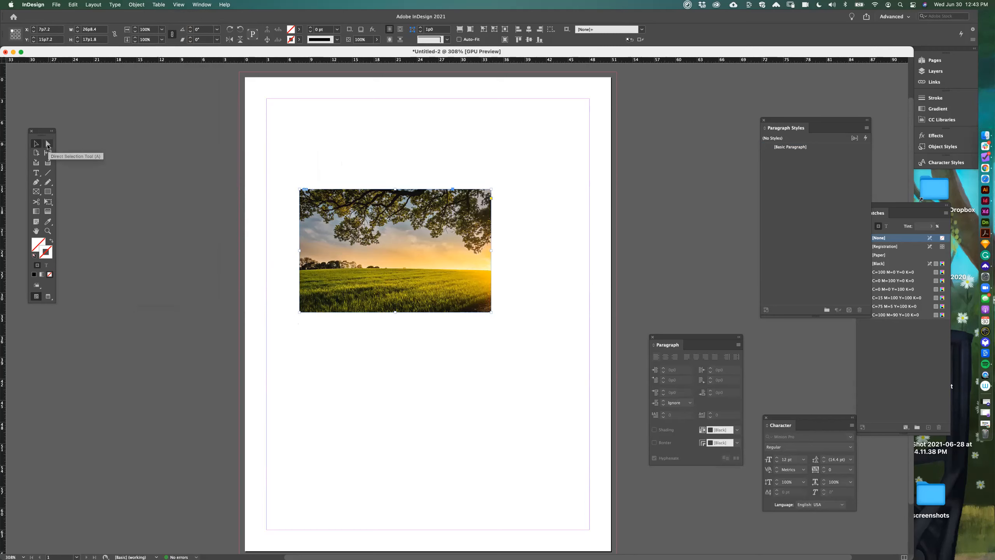
- Enlarge the photo inside its frame to about 62p3 wide and reposition it to show the branches and sky
click(48, 144)
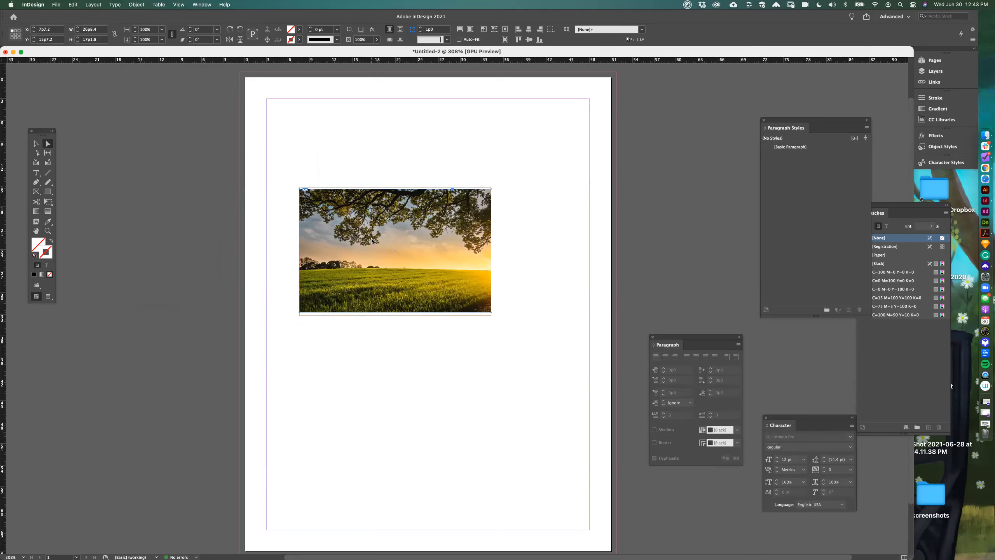
click(351, 219)
drag(368, 229, 715, 81)
drag(361, 259, 243, 312)
drag(429, 251, 385, 260)
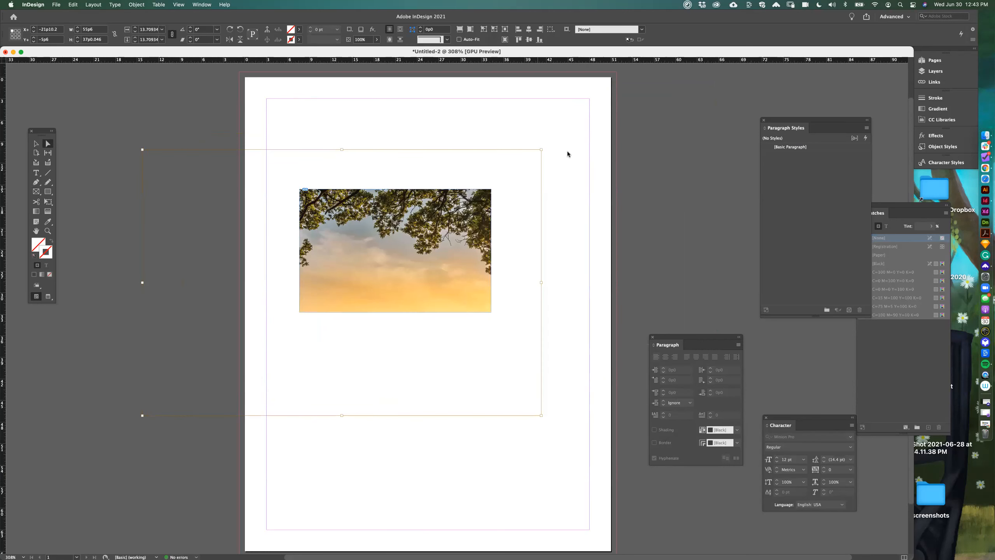
drag(541, 149, 590, 118)
drag(436, 233, 440, 257)
key(Escape)
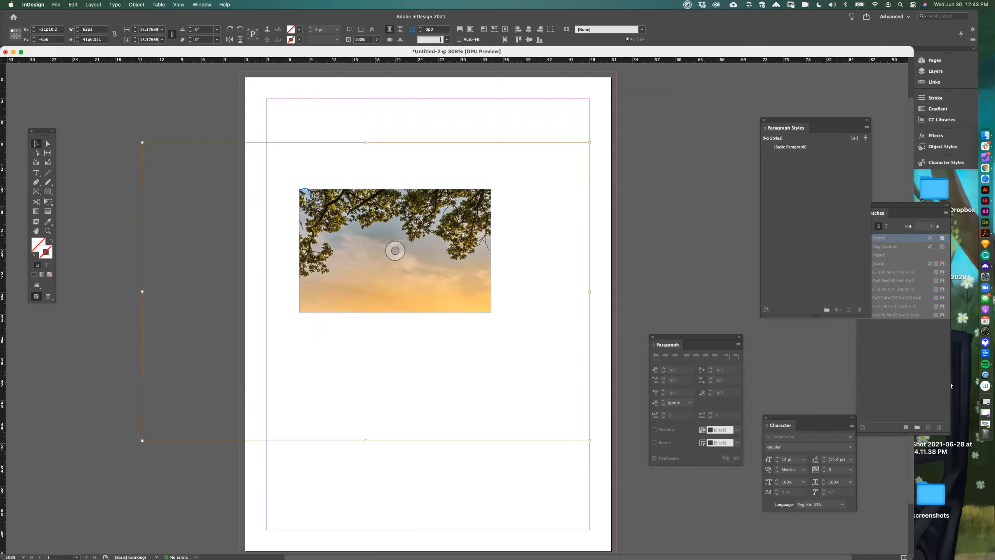
- Extend the picture frame upward and to the left, to about 28p2 wide by 20p1 high
drag(395, 188, 395, 168)
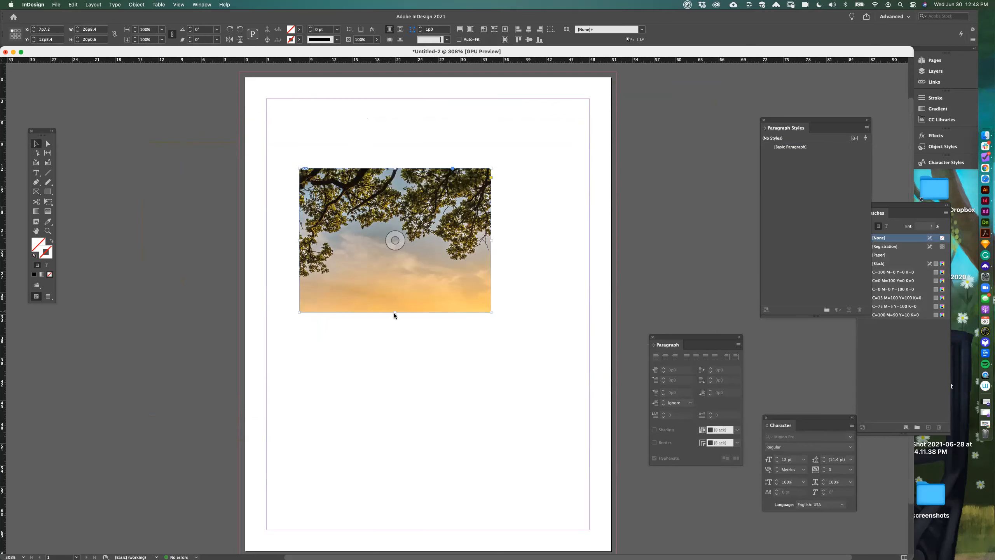
drag(300, 240, 289, 240)
- Rotate only the photo inside the frame by 180° and reposition it to fill the frame again
double_click(359, 235)
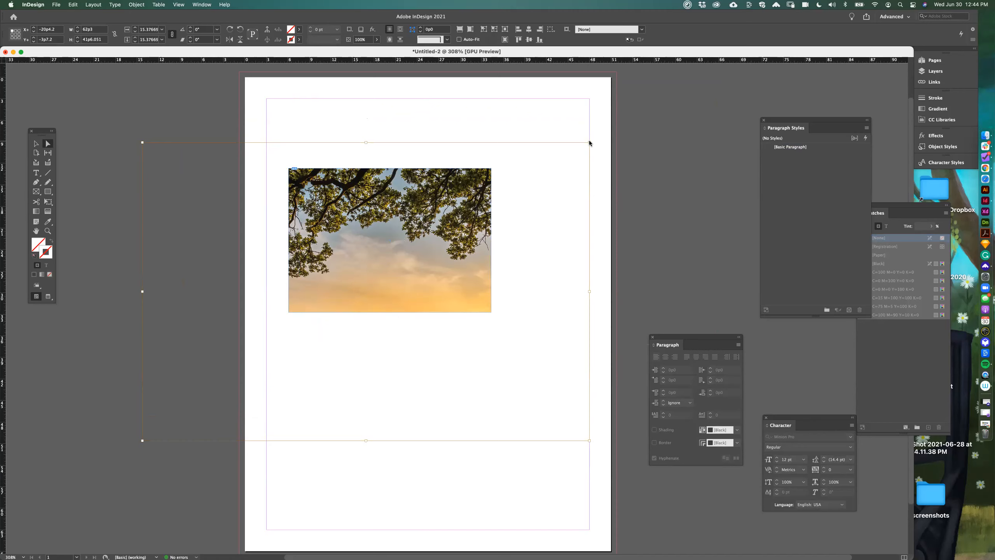
click(230, 31)
click(230, 30)
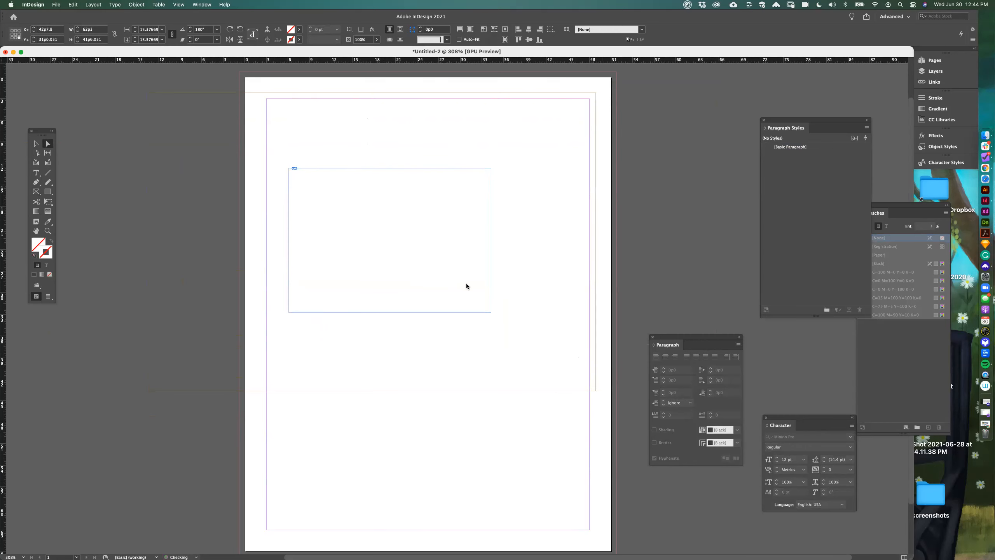
drag(427, 260, 389, 261)
click(621, 242)
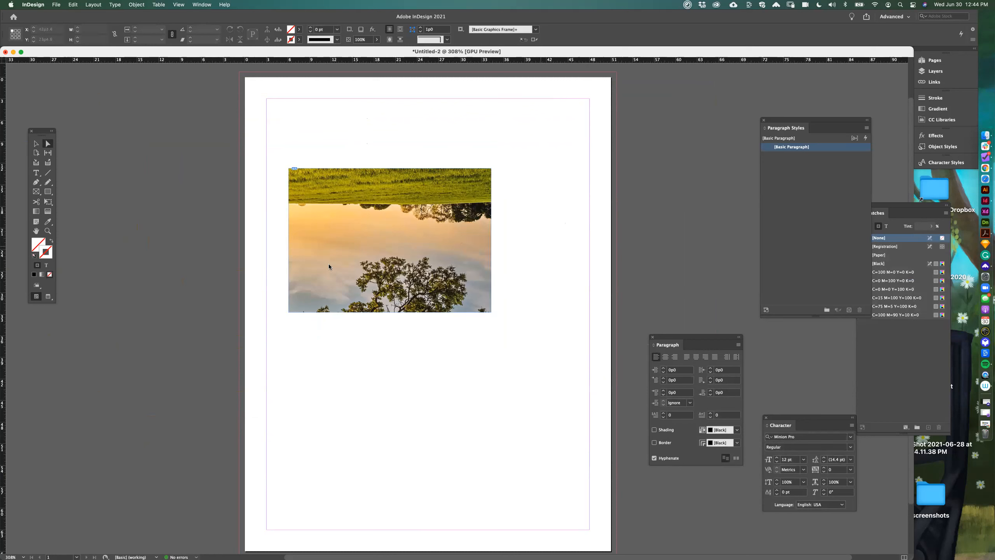
- Move the picture frame to the upper-left corner of the page margins at X 3p0, Y 3p0
key(v)
drag(397, 203, 405, 159)
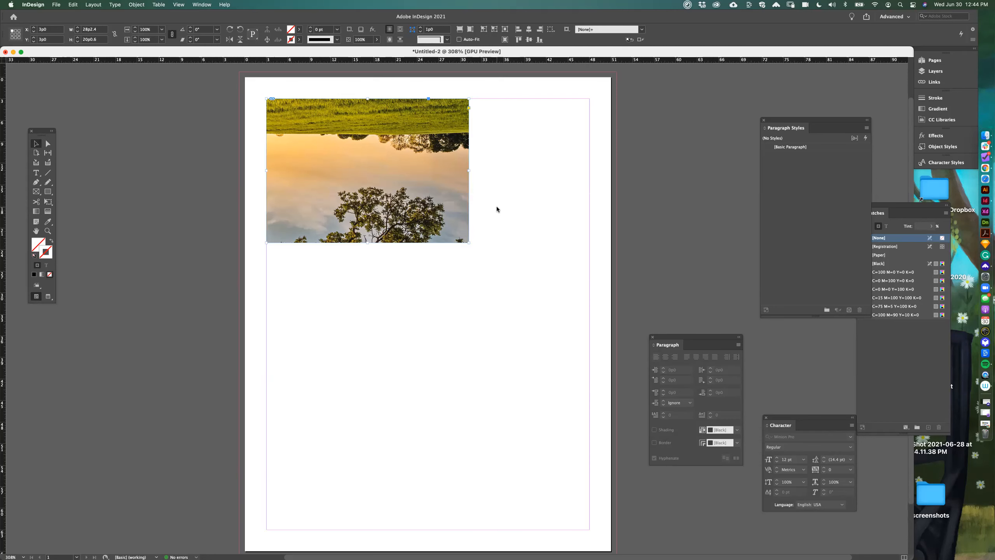
scroll(596, 189, up, 2)
scroll(626, 190, left, 1)
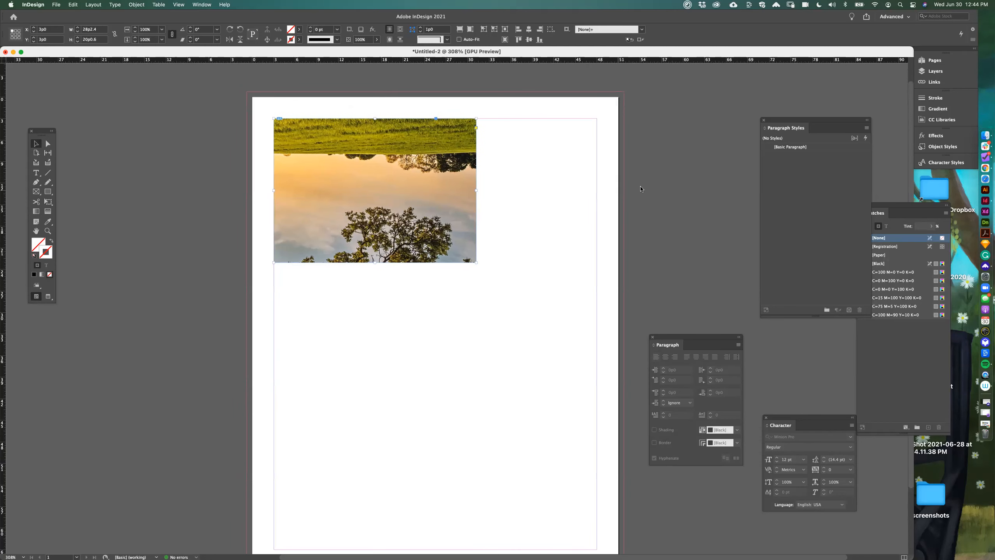
scroll(625, 189, down, 2)
scroll(625, 190, right, 2)
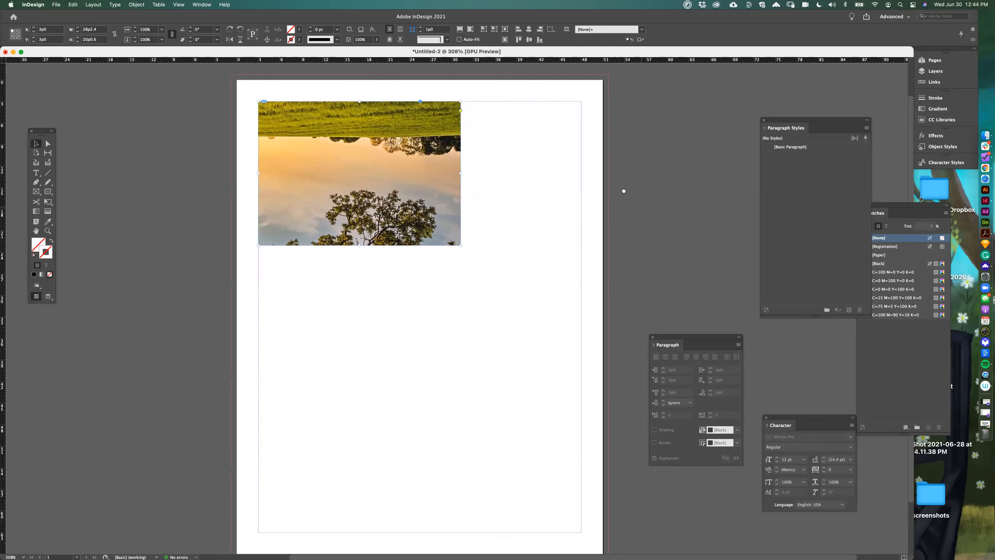
- Undock Pages and Layers as floating panels and rearrange the Paragraph and Character panels below them
click(934, 60)
drag(812, 57, 580, 101)
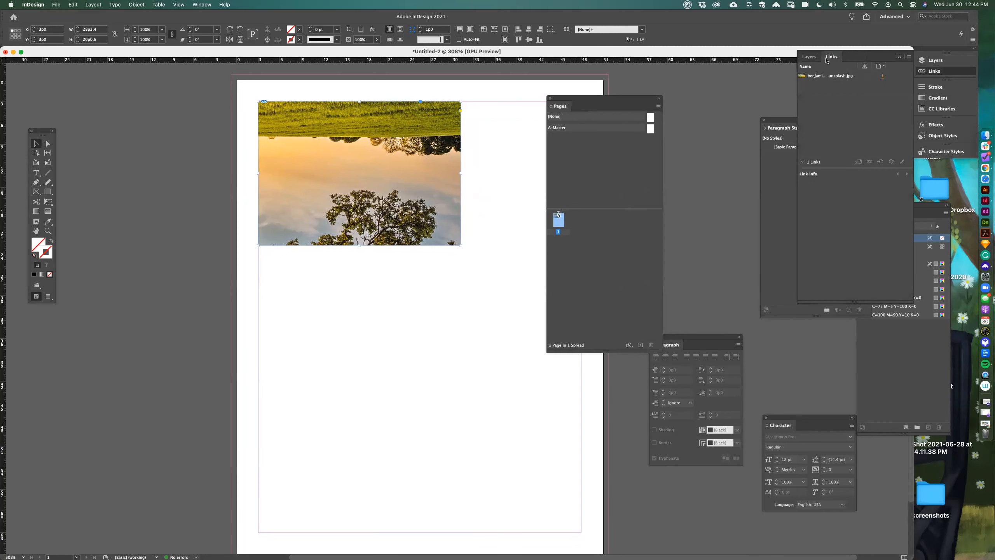
drag(812, 58, 724, 99)
drag(677, 339, 672, 392)
drag(781, 419, 763, 390)
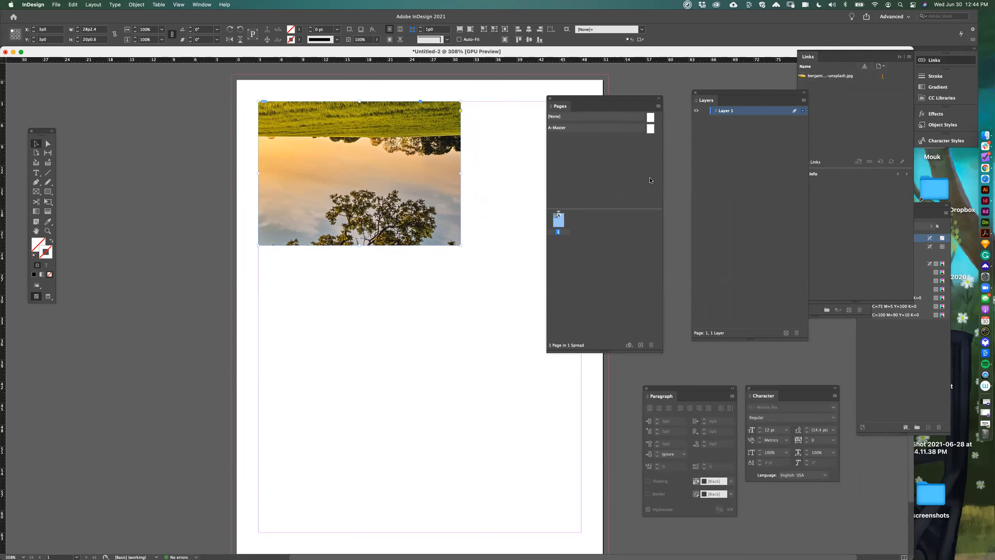
- Go to page 1, then open the A-Master page for editing
double_click(559, 224)
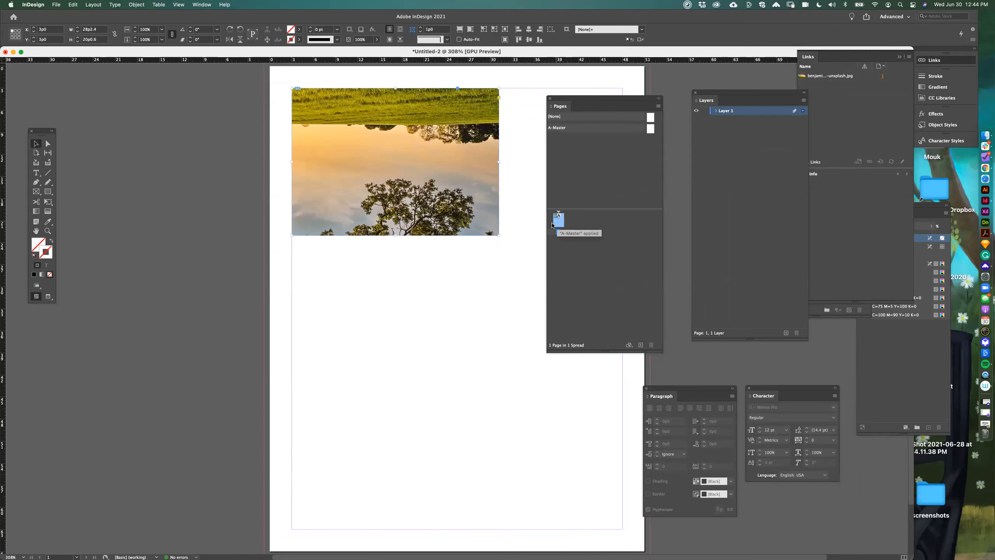
scroll(366, 261, right, 3)
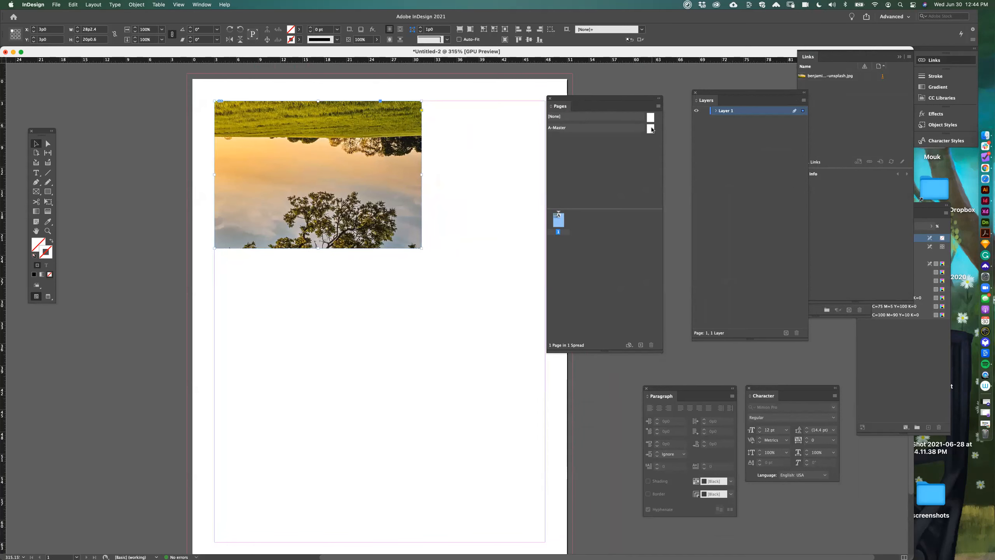
double_click(651, 128)
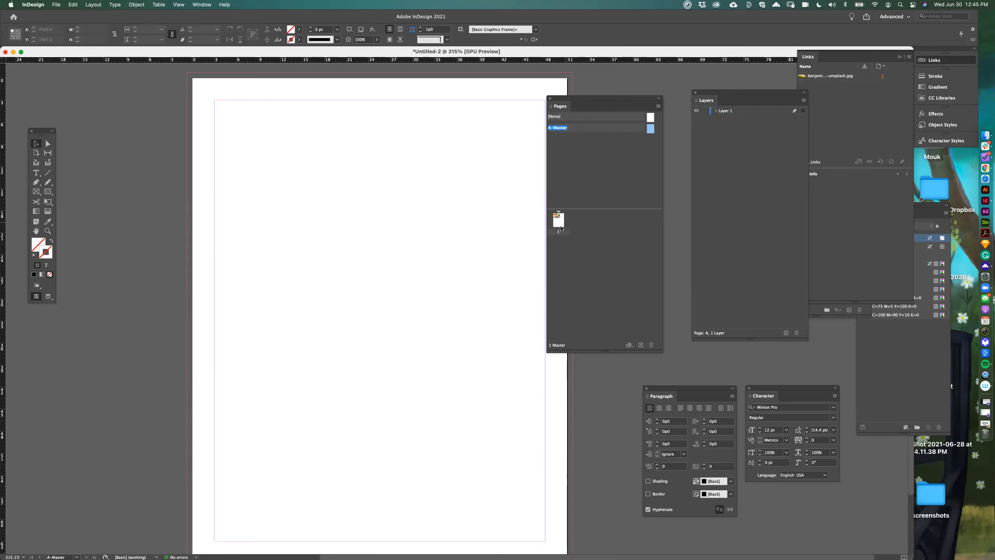
- Set the master page's margins and columns to 12 columns with a 1p0 gutter
click(98, 4)
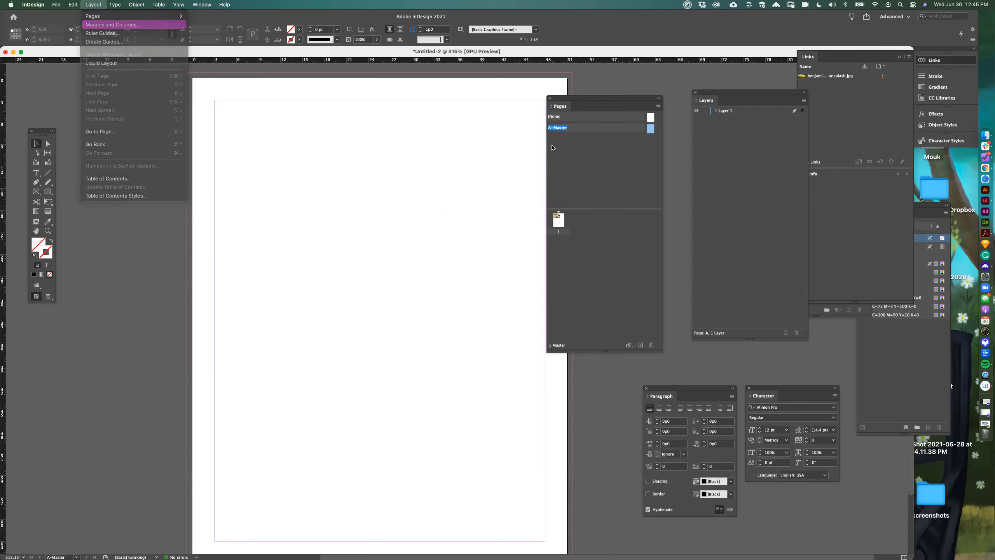
key(Return)
drag(432, 214, 149, 277)
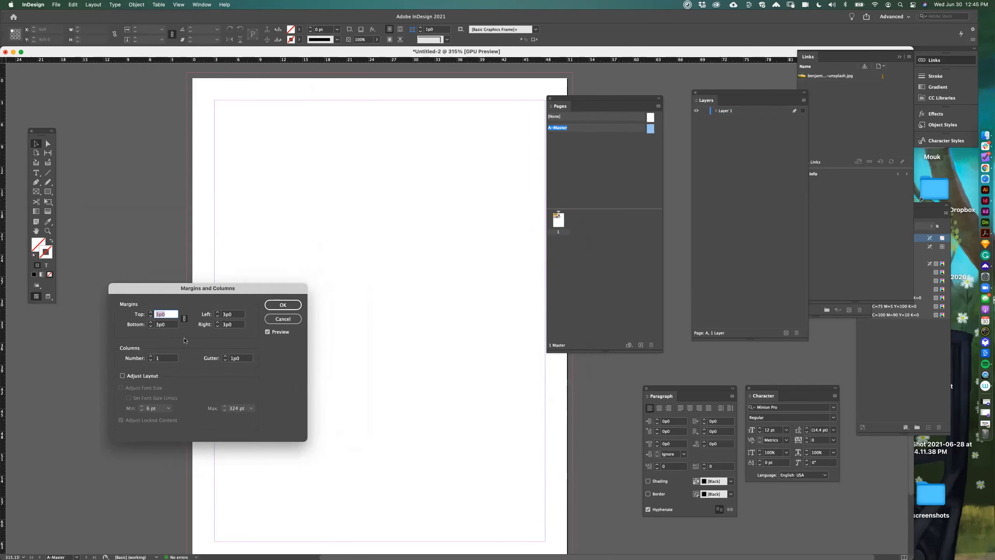
click(161, 358)
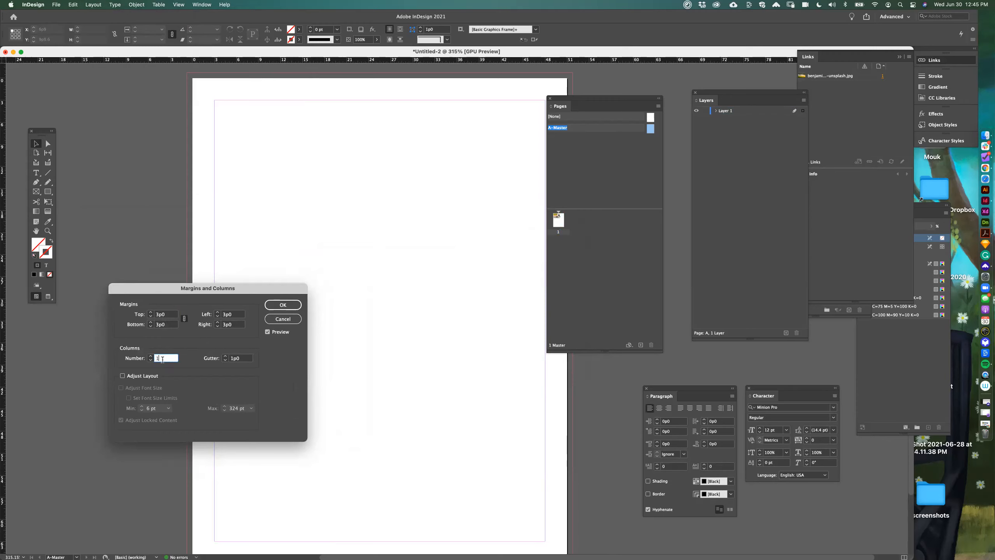
click(246, 358)
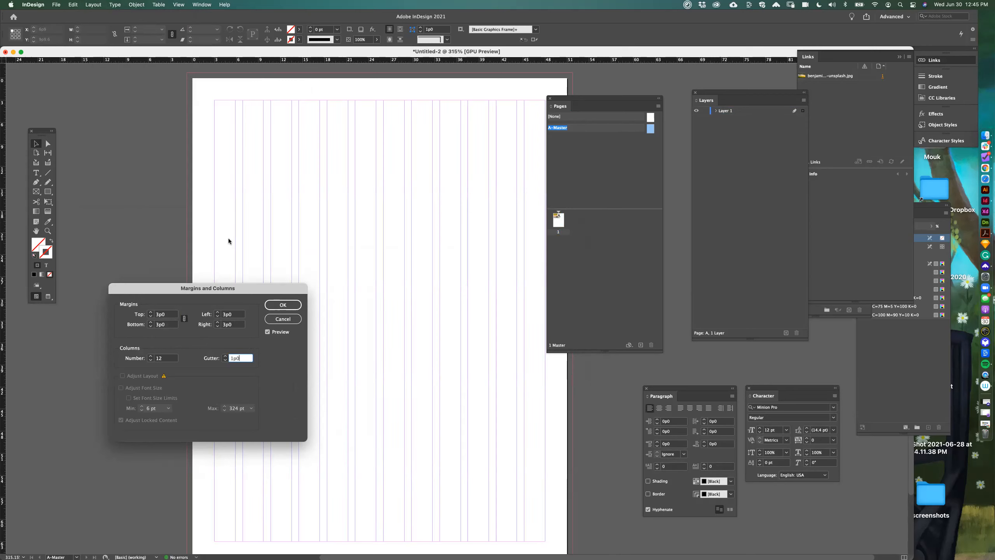
- Try fewer columns on the master page, stepping the count down and back up to 12
click(150, 361)
click(151, 361)
click(150, 361)
click(151, 361)
click(151, 361)
click(151, 361)
click(150, 361)
click(151, 361)
click(151, 361)
click(151, 356)
click(151, 356)
click(151, 356)
click(150, 356)
click(150, 356)
click(151, 356)
click(151, 356)
click(150, 356)
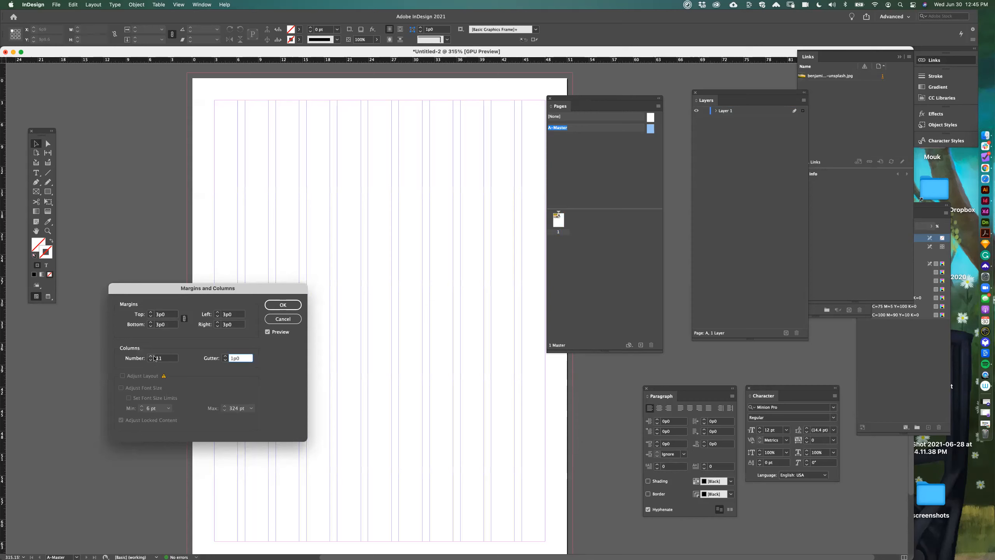
click(151, 356)
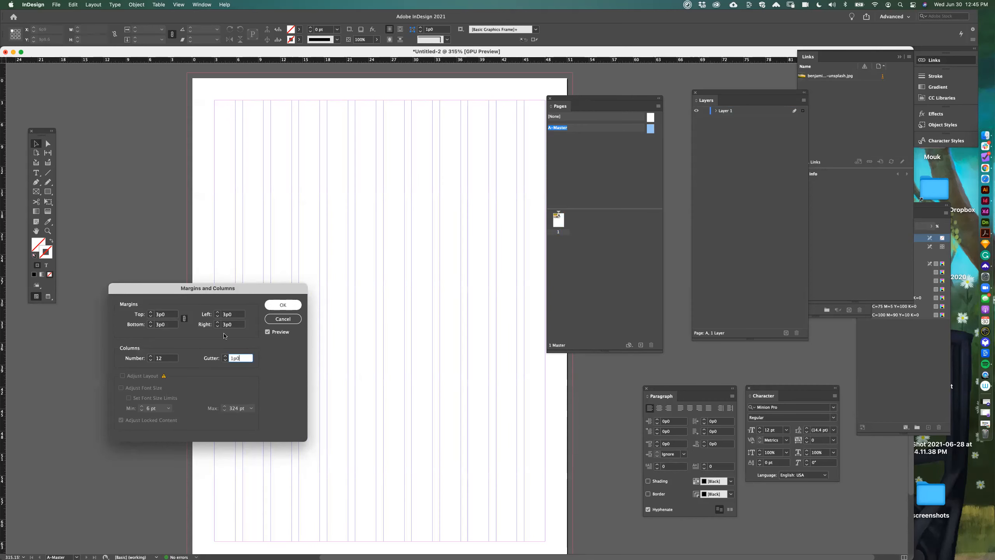
- Try larger linked margins on all sides and return them to 3p0
click(151, 313)
click(151, 313)
click(151, 313)
click(151, 318)
click(150, 317)
click(151, 317)
- Unlink the margin values, set the master page's top margin to 6p0 and apply the layout settings
click(184, 318)
click(151, 313)
click(150, 313)
click(151, 313)
click(151, 312)
click(151, 313)
click(151, 313)
click(151, 313)
click(151, 312)
click(151, 312)
click(150, 312)
click(151, 312)
click(151, 313)
click(151, 313)
click(151, 312)
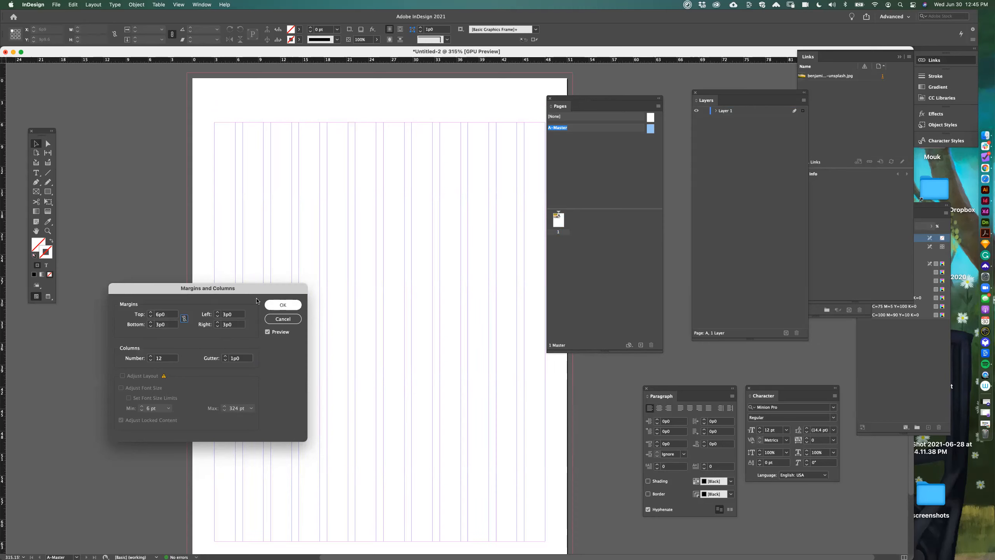
key(Return)
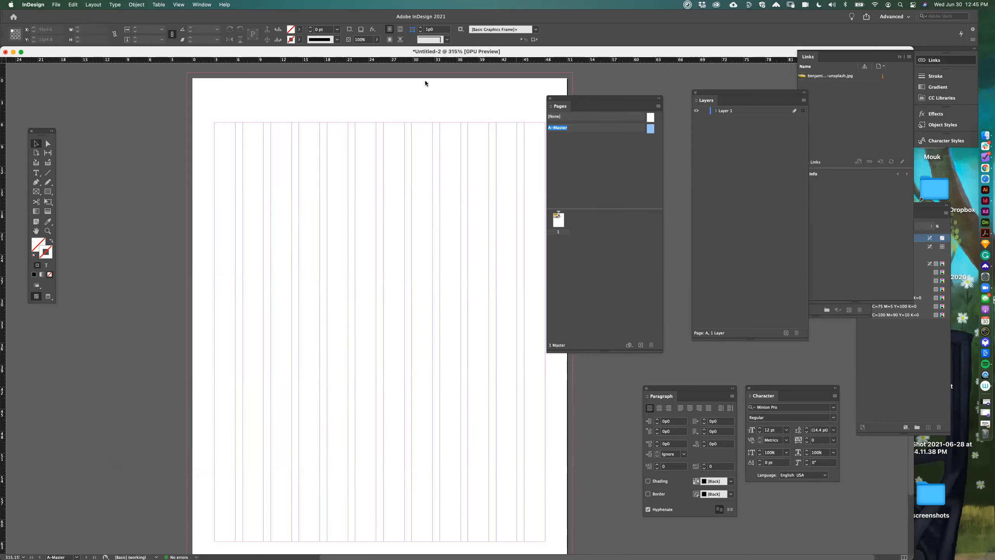
- Preview ruler guides for two rows with a 1p0 gutter, fitted to the page
click(93, 4)
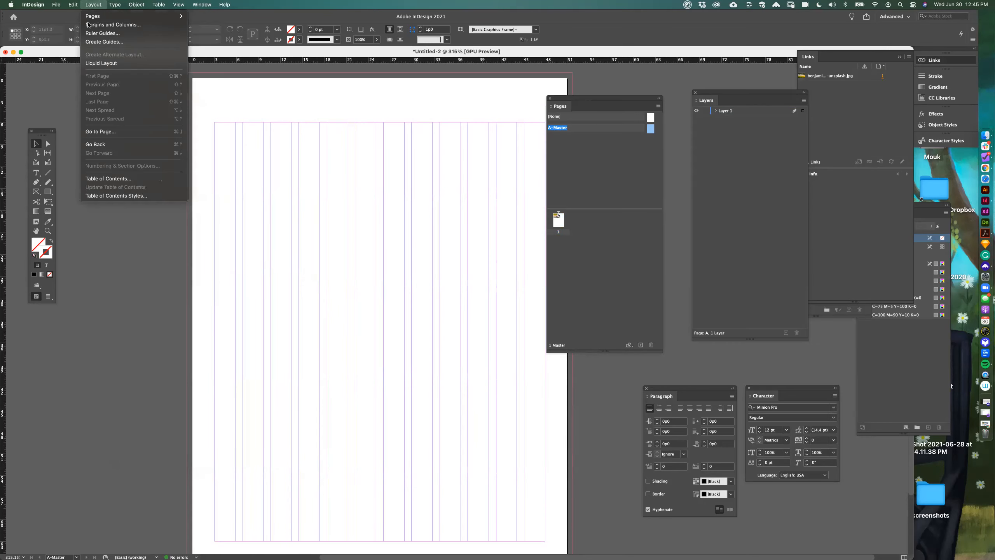
click(112, 41)
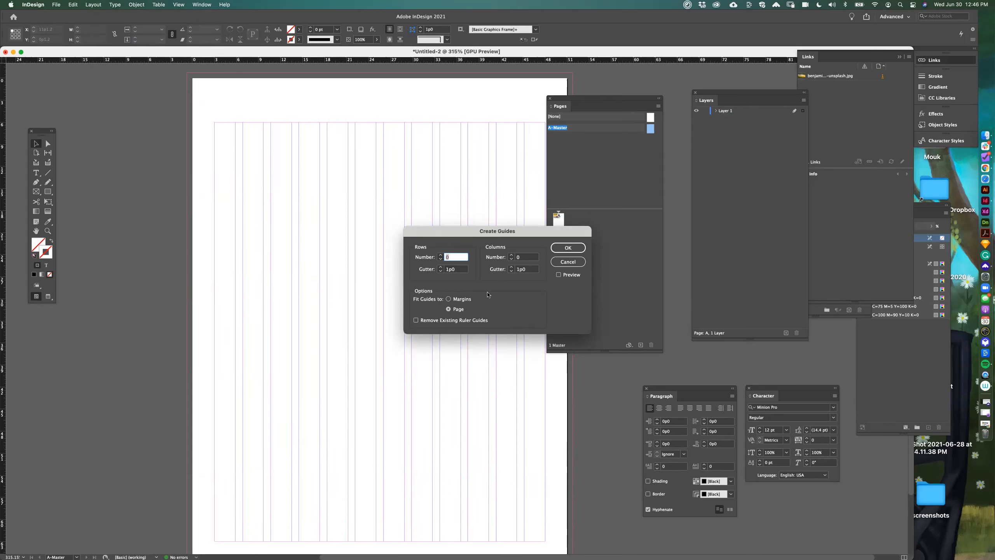
click(558, 275)
click(441, 255)
click(441, 254)
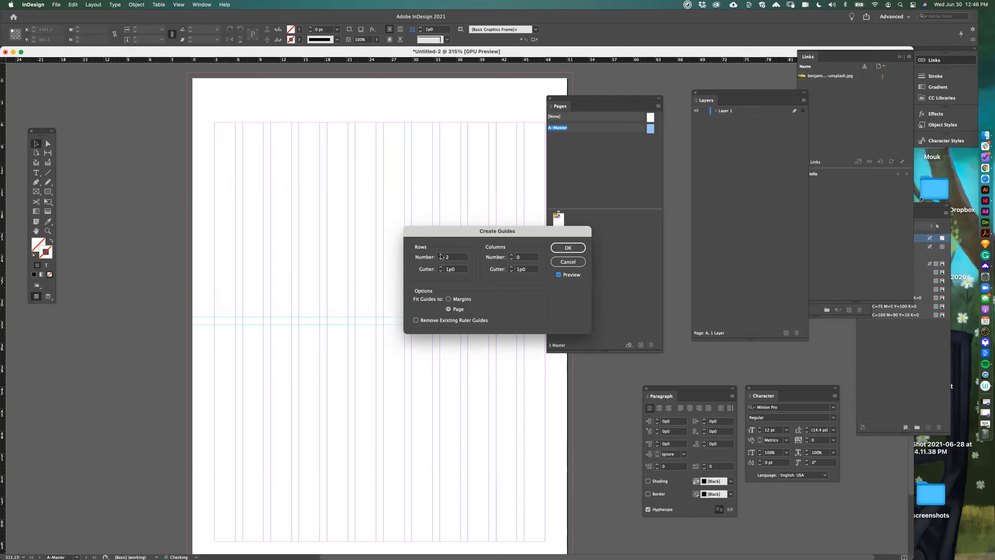
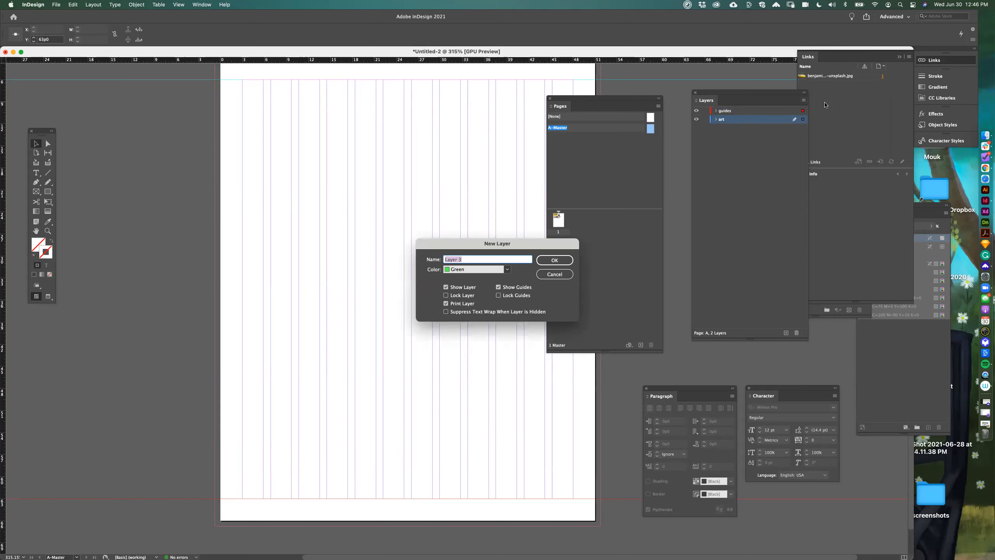
- Name the new layer "text" and create it
text(text)
key(Return)
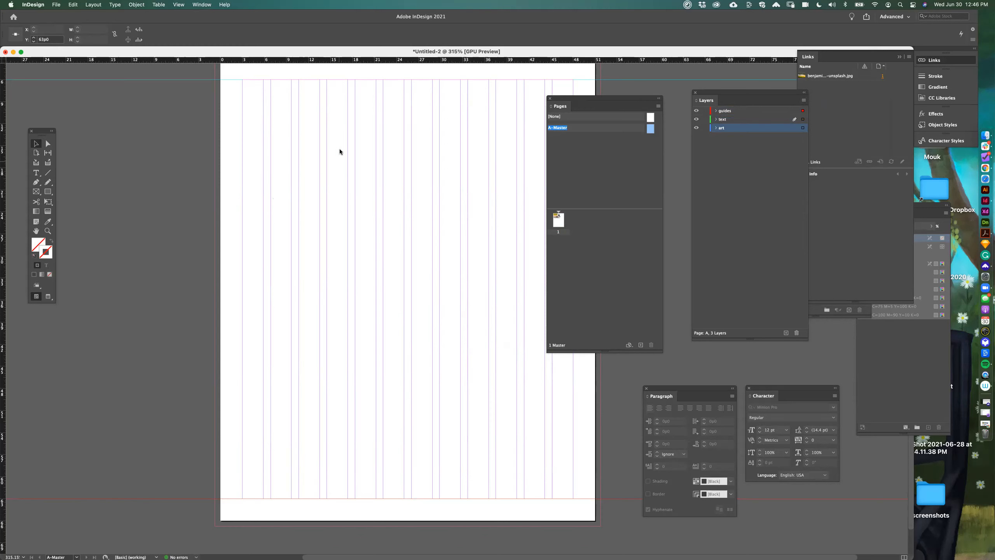
- Create a new layer named "background"
click(804, 100)
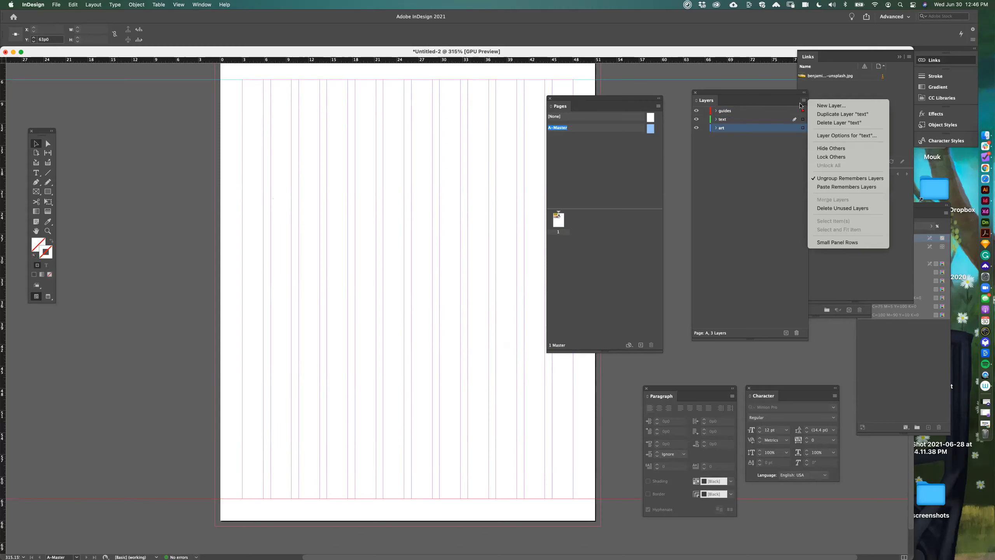
click(824, 106)
text(background)
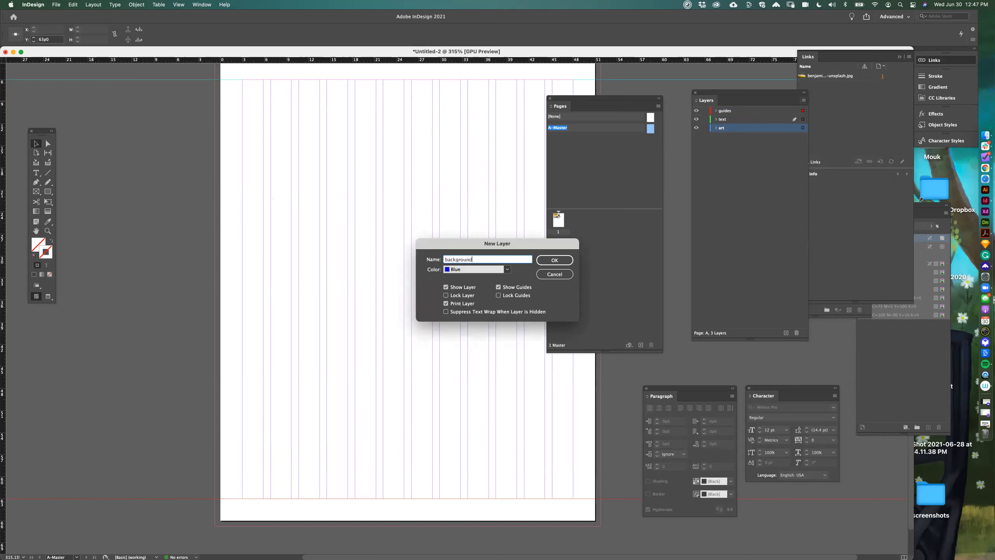
key(Return)
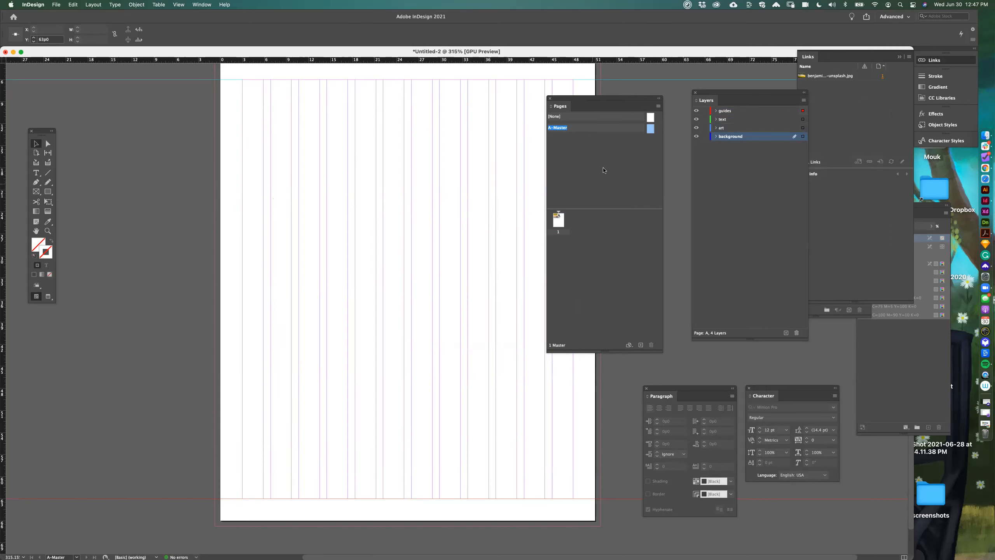
- On page 1, align the photo frame to the 6p0 top margin guide and enlarge it to span all 12 columns
double_click(650, 128)
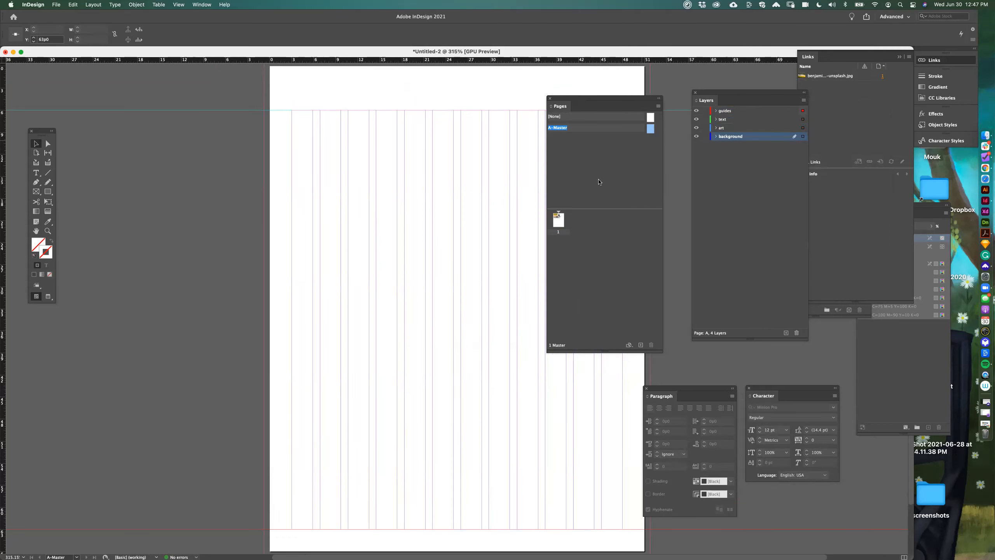
double_click(560, 221)
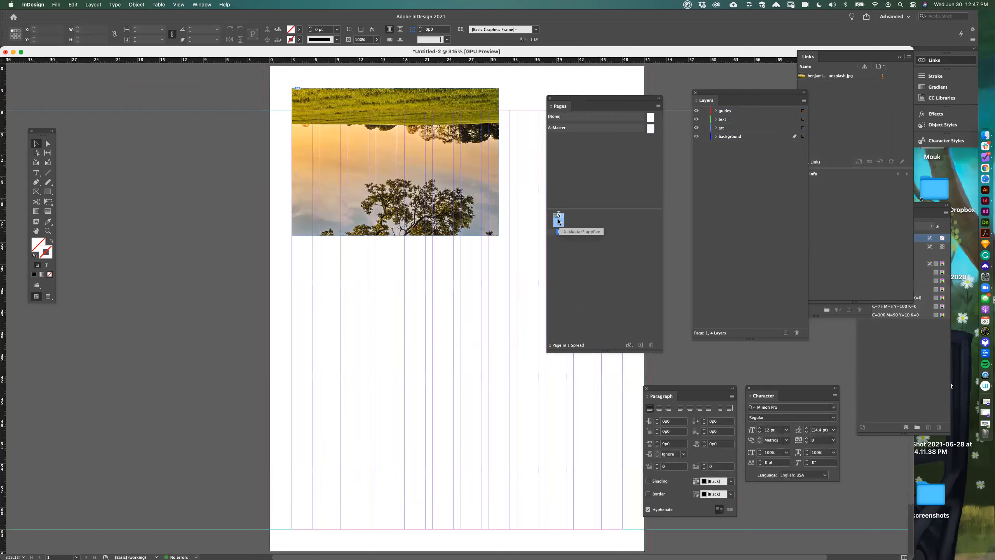
drag(296, 256, 279, 244)
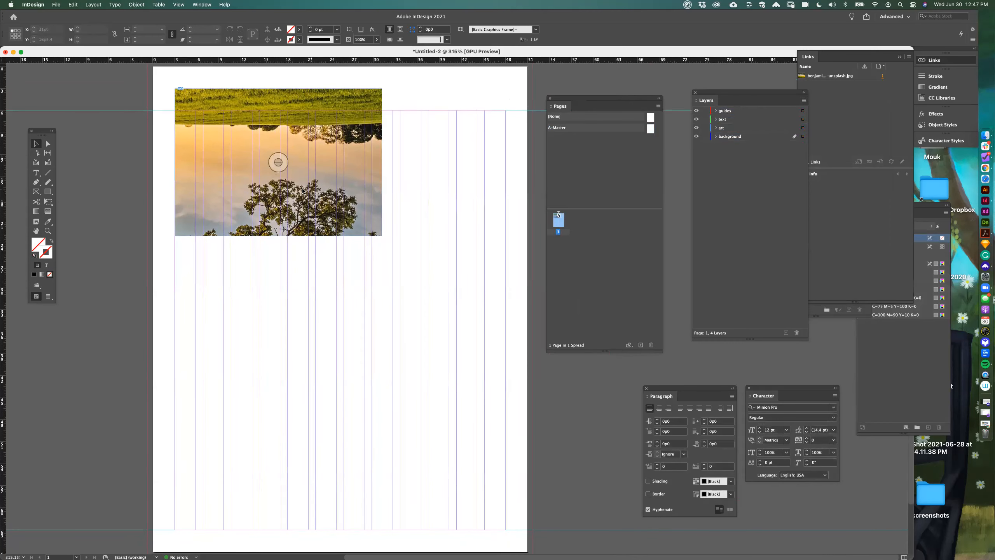
click(278, 162)
drag(296, 211, 297, 211)
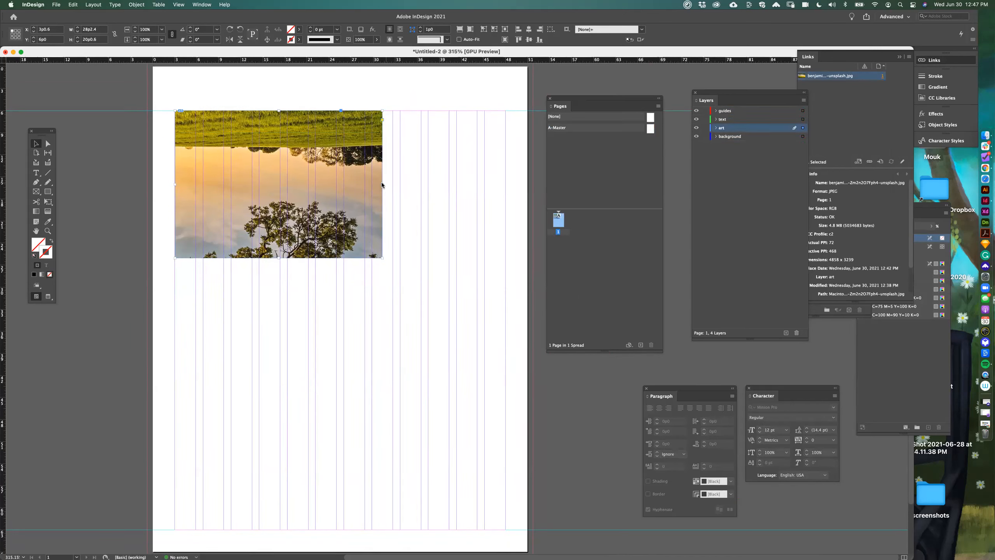
drag(381, 184, 364, 185)
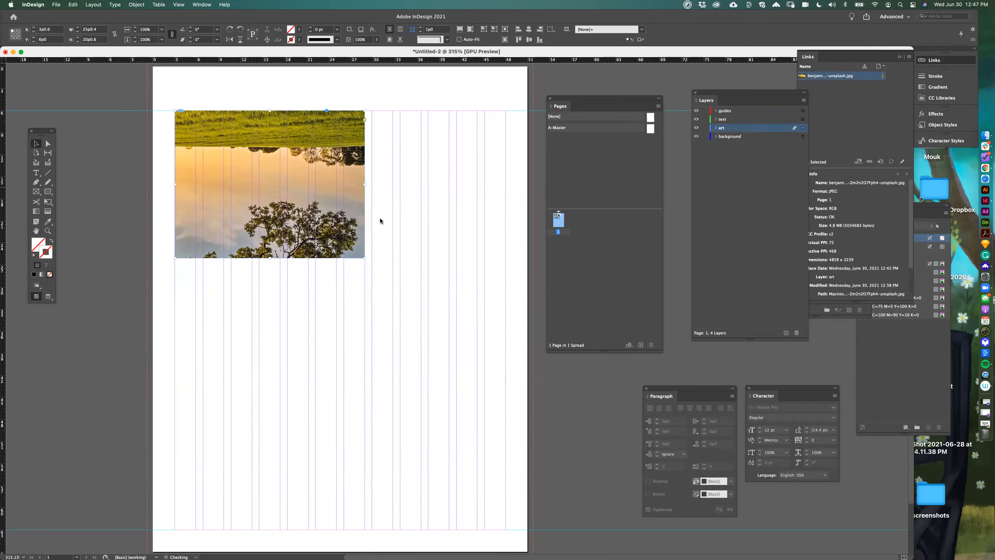
drag(363, 259, 505, 309)
- Enlarge the photo inside its frame to about 15.4% and set the image's rotation to 0°
key(a)
click(325, 227)
drag(431, 258, 500, 262)
double_click(196, 30)
text(0)
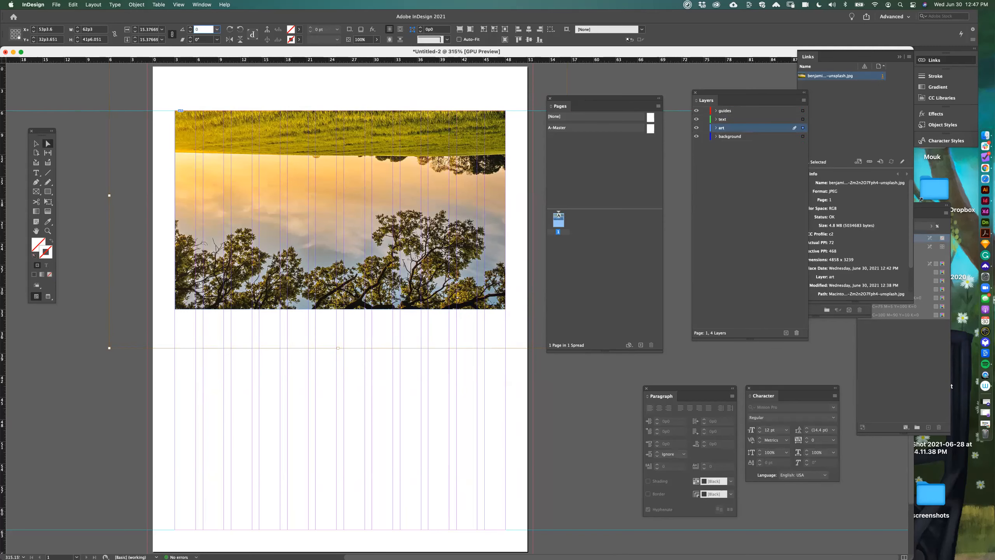
key(Return)
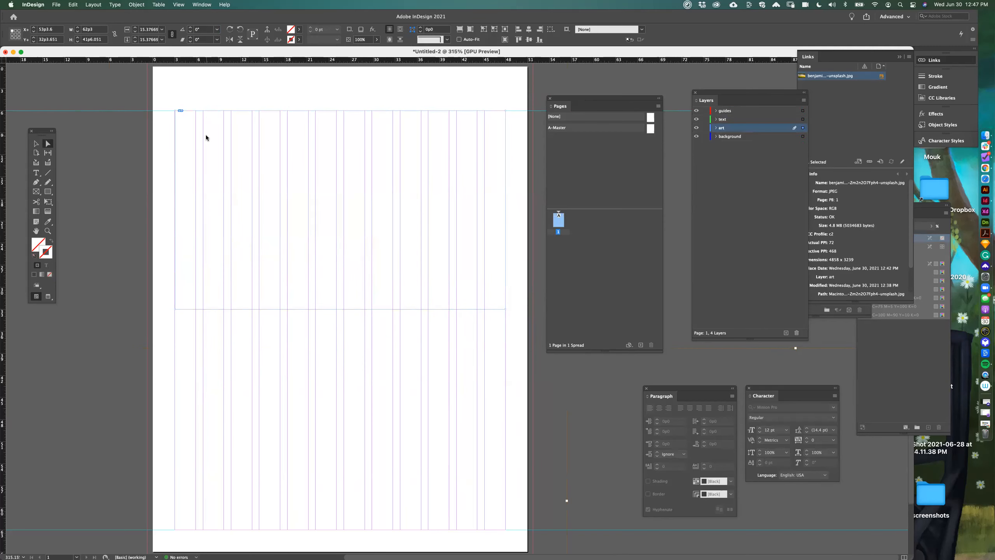
- Fit the photo proportionally in its frame, scale it up to about 11.9% and reposition it so it fills the frame
key(super+alt+shift+e)
drag(491, 108, 520, 91)
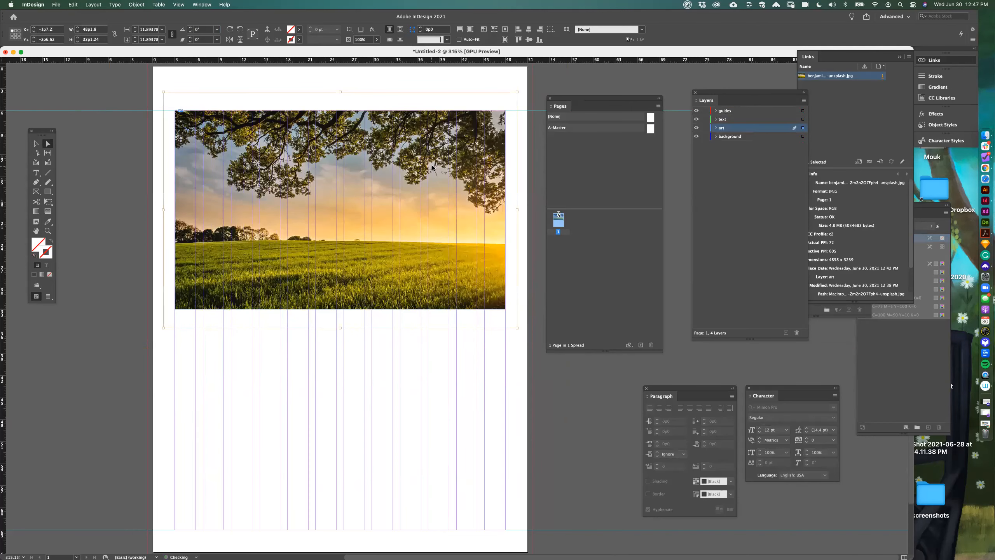
drag(436, 173, 432, 181)
click(148, 295)
key(v)
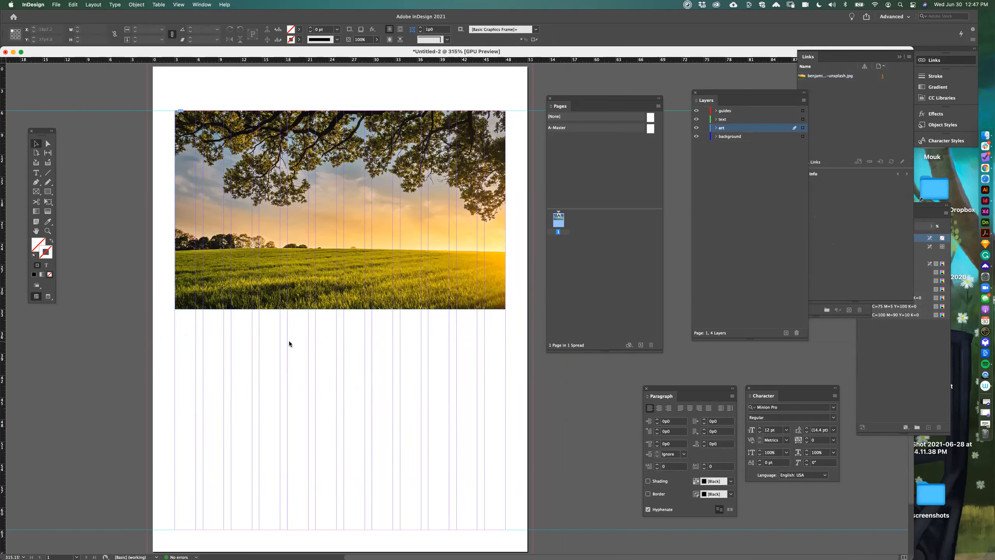
- Draw a text frame across all 12 columns below the photo and fill it with placeholder text
scroll(334, 314, down, 2)
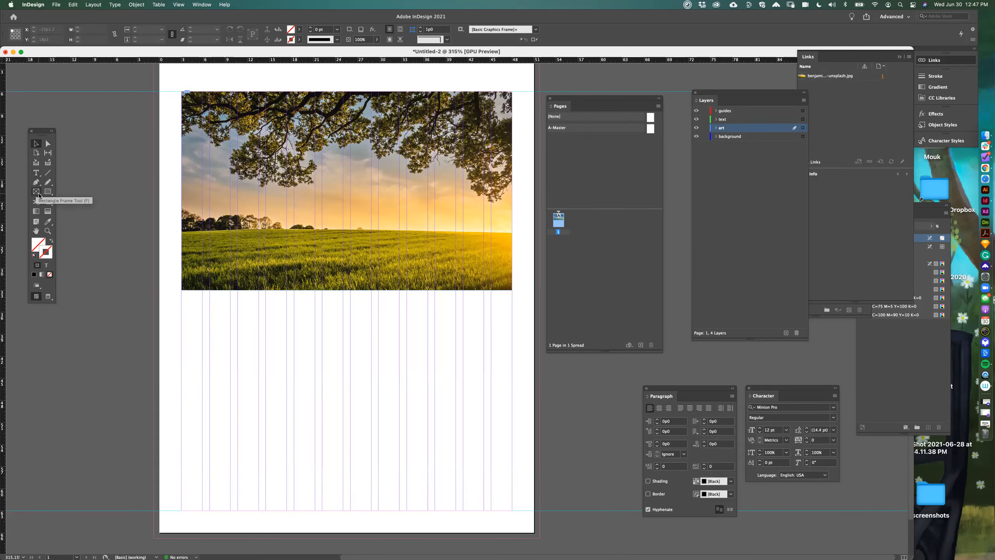
key(t)
drag(182, 304, 512, 458)
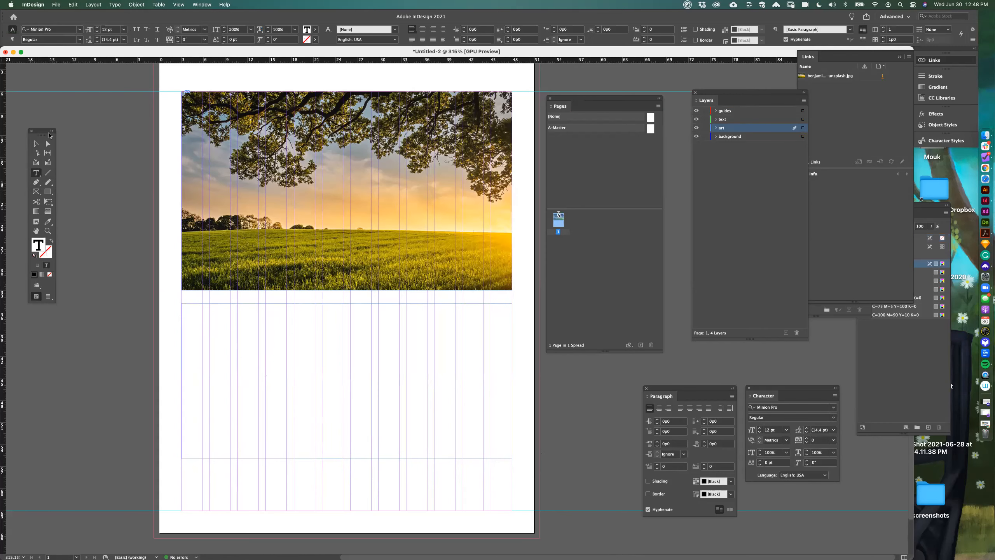
click(115, 4)
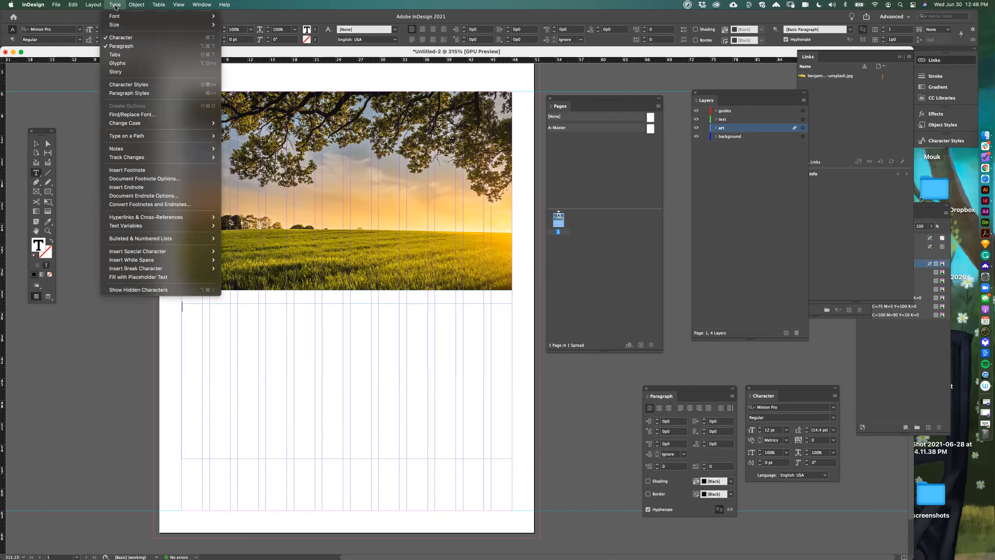
mouse_move(120, 131)
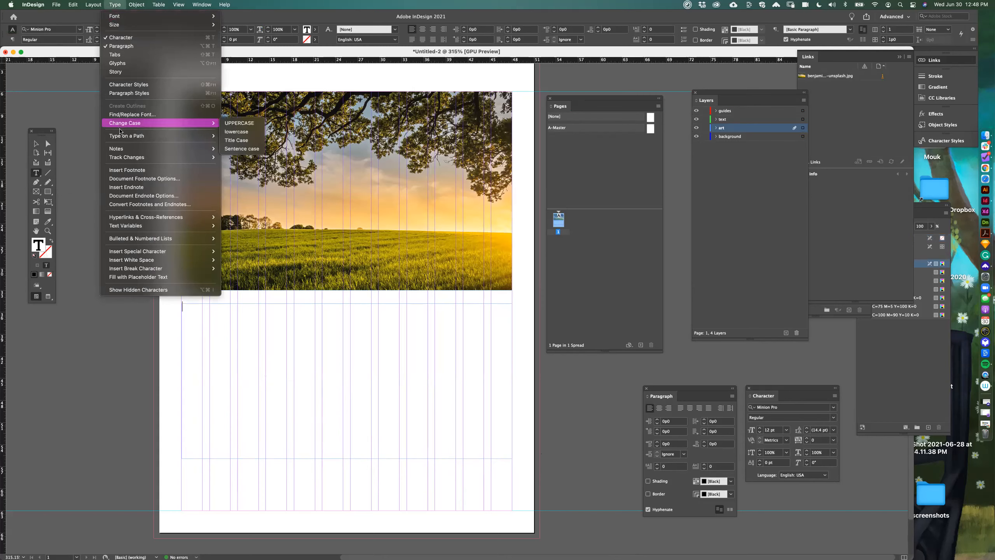
click(164, 277)
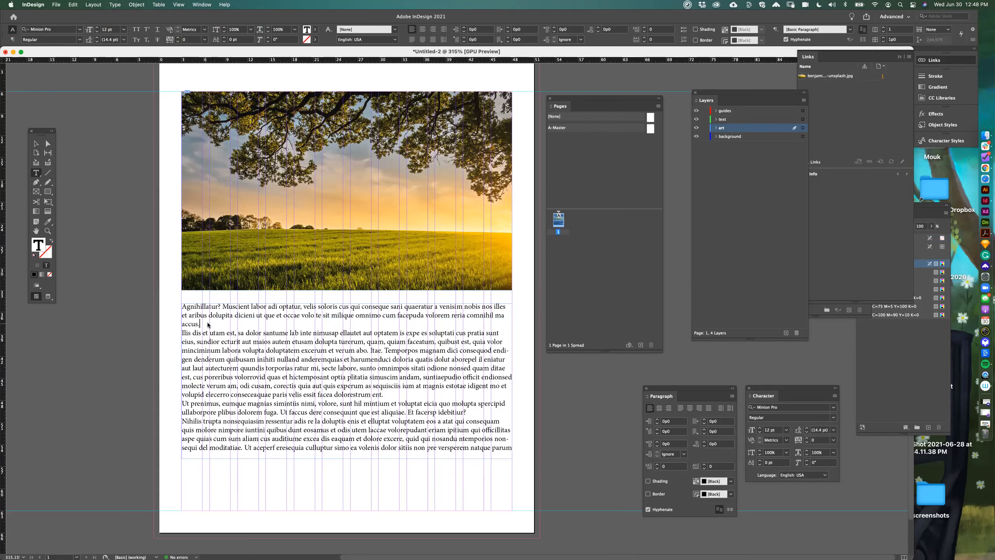
- Insert an empty paragraph after the first paragraph and end its first line with a period and paragraph break after "optatur"
key(Return)
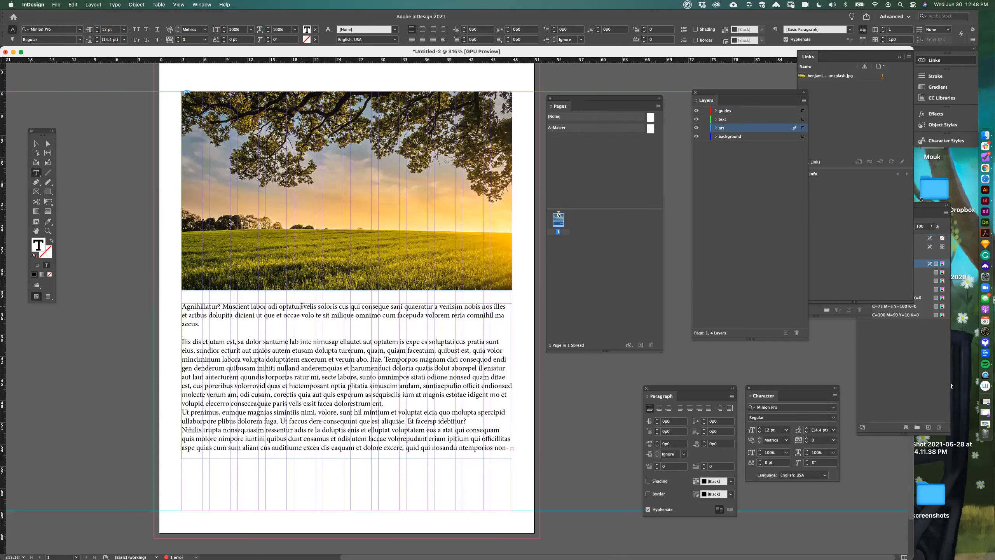
drag(304, 307, 300, 307)
text(.)
key(Return)
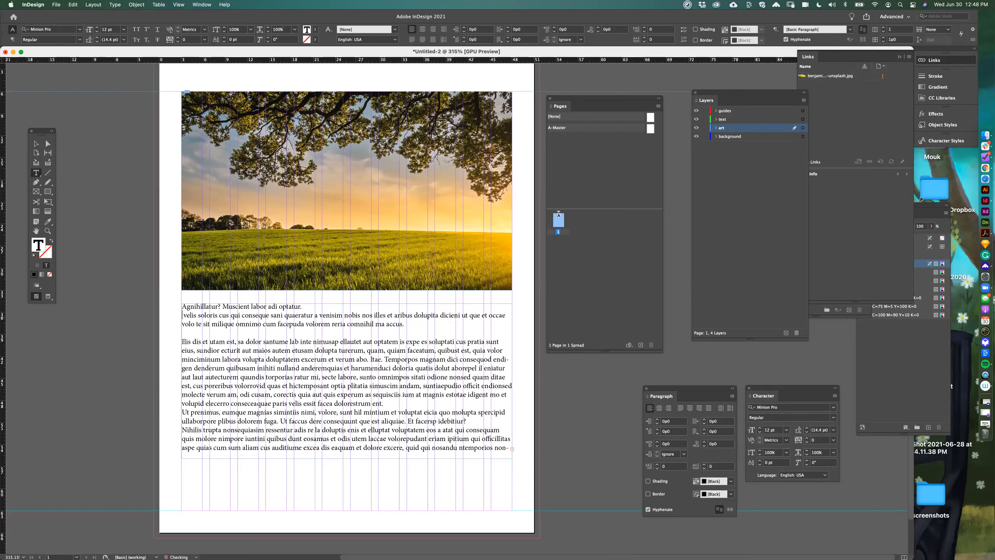
- Capitalize "Velis" at the start of the second line and shorten that line so it ends with "venisim nobis nos."
key(Right)
key(BackSpace)
key(BackSpace)
text(V)
drag(444, 327, 372, 316)
key(BackSpace)
text(.)
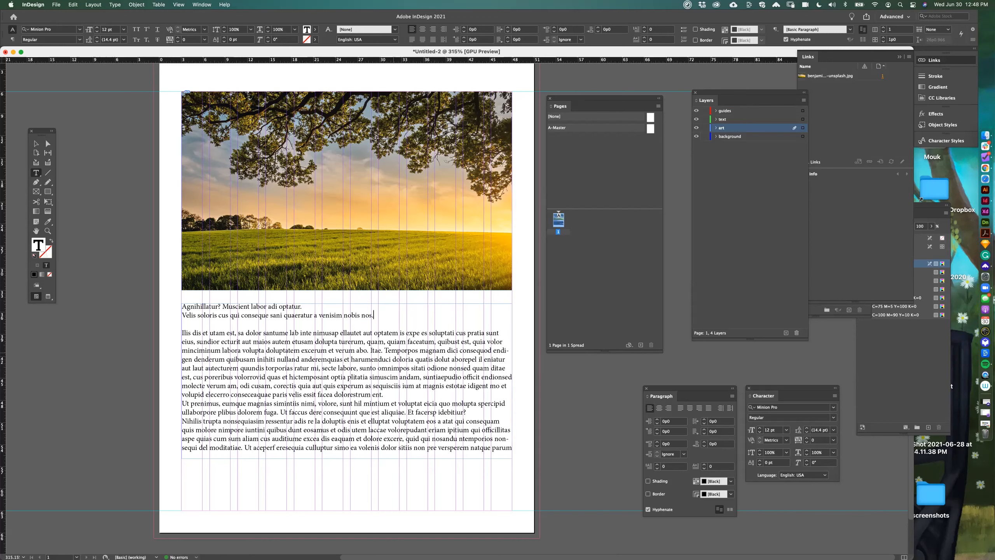
- Toggle the hidden characters off and back on so the text's formatting marks are shown
click(115, 4)
mouse_move(160, 231)
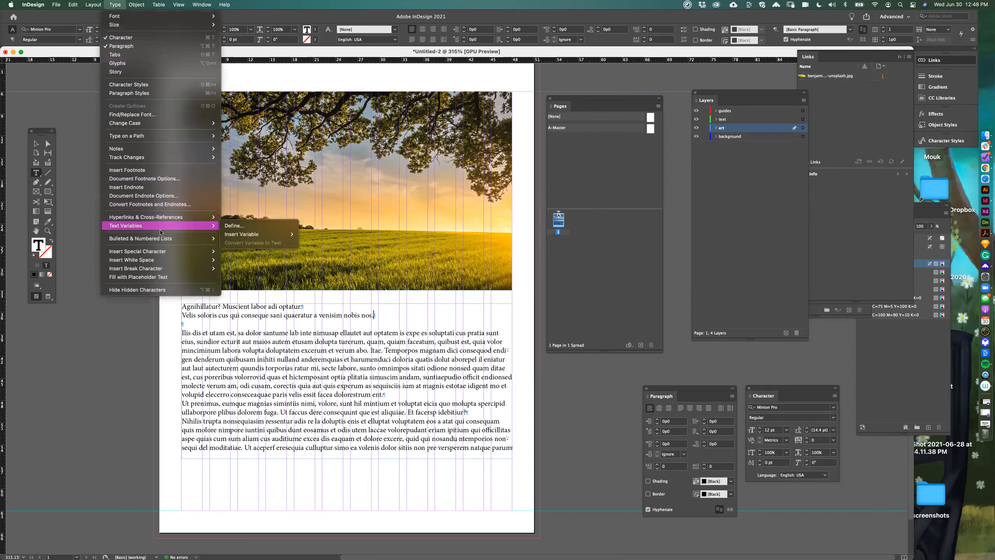
click(138, 289)
click(116, 4)
click(137, 289)
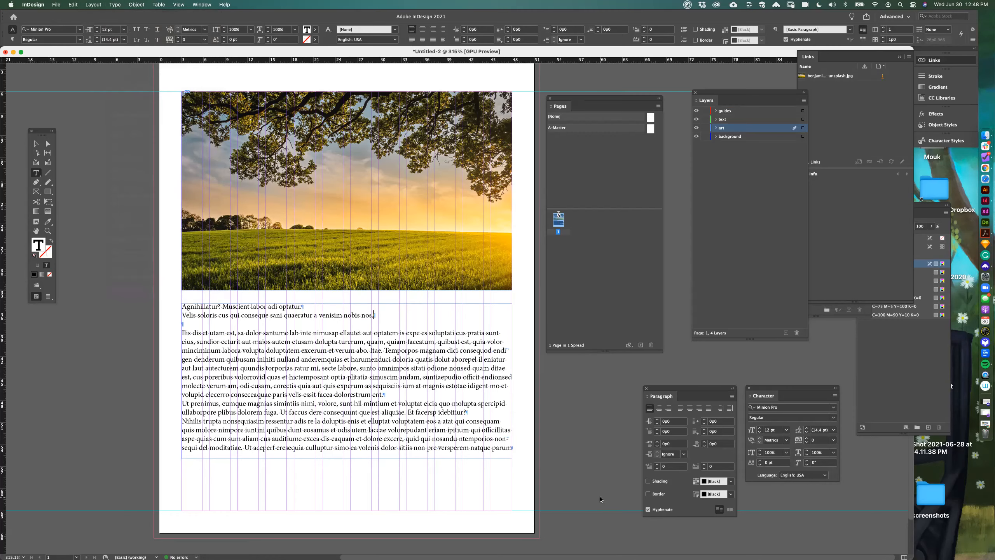
- Examine the paragraph marks and space markers in the text up close
key(super+equal)
key(super+equal)
key(super+equal)
key(super+equal)
key(super+equal)
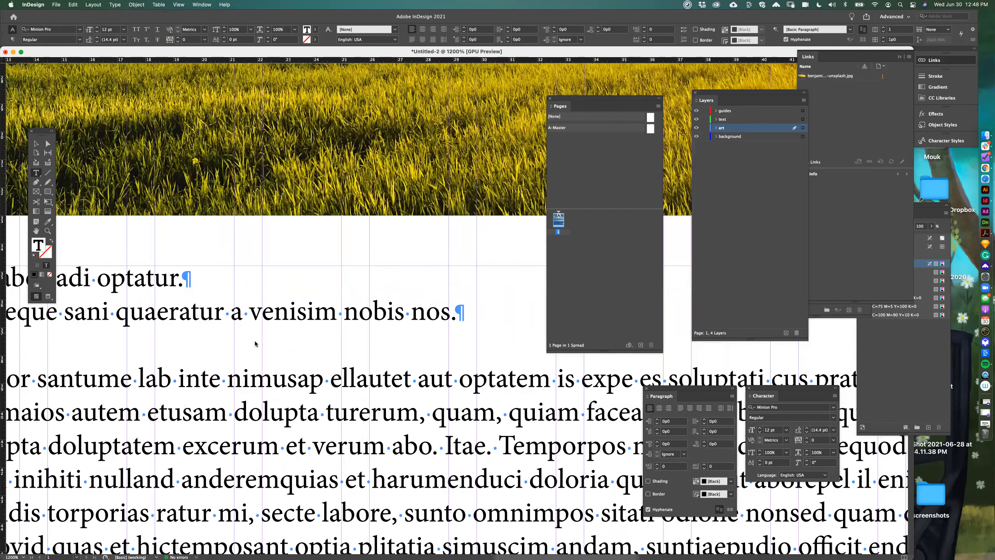
key(super+minus)
key(super+minus)
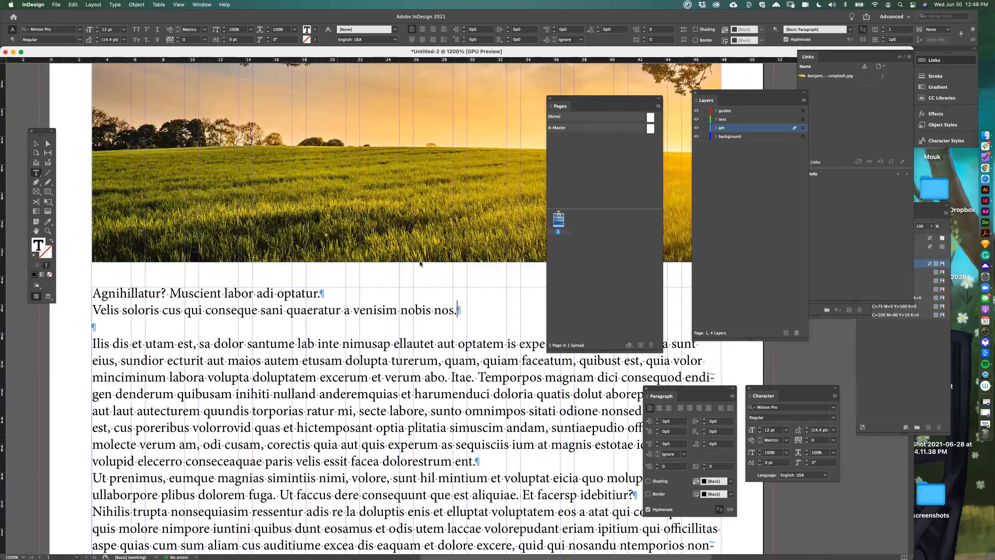
key(super+minus)
key(super+minus)
key(super+minus)
key(super+minus)
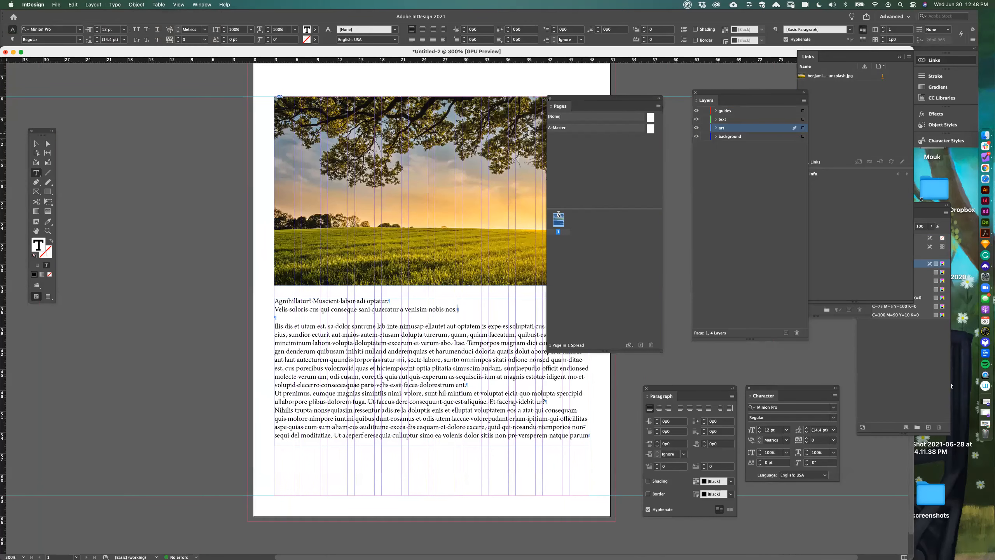
- Delete the empty paragraph above the body text and insert a forced line break after "cus pratia"
drag(629, 104, 720, 112)
double_click(430, 343)
click(297, 321)
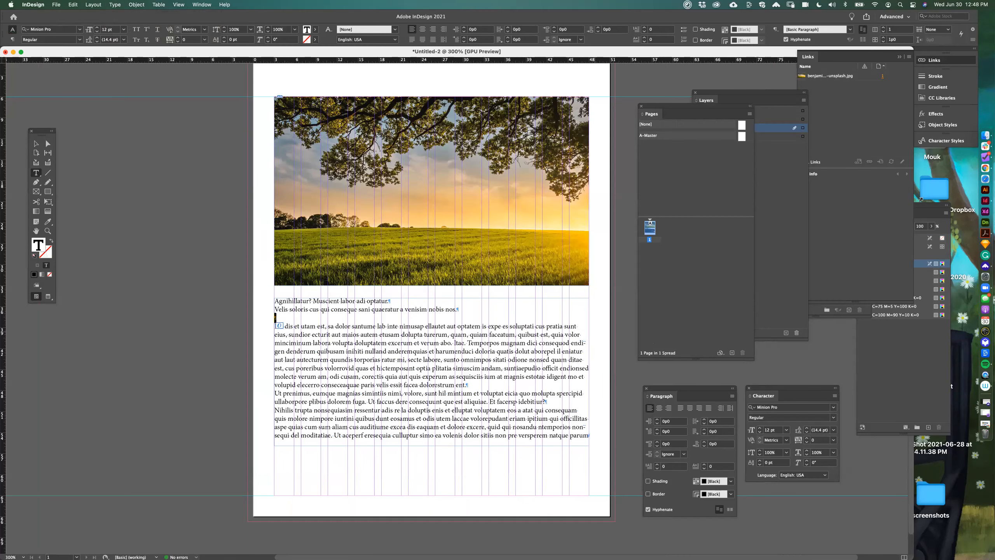
key(Delete)
key(shift+Return)
scroll(623, 305, up, 8)
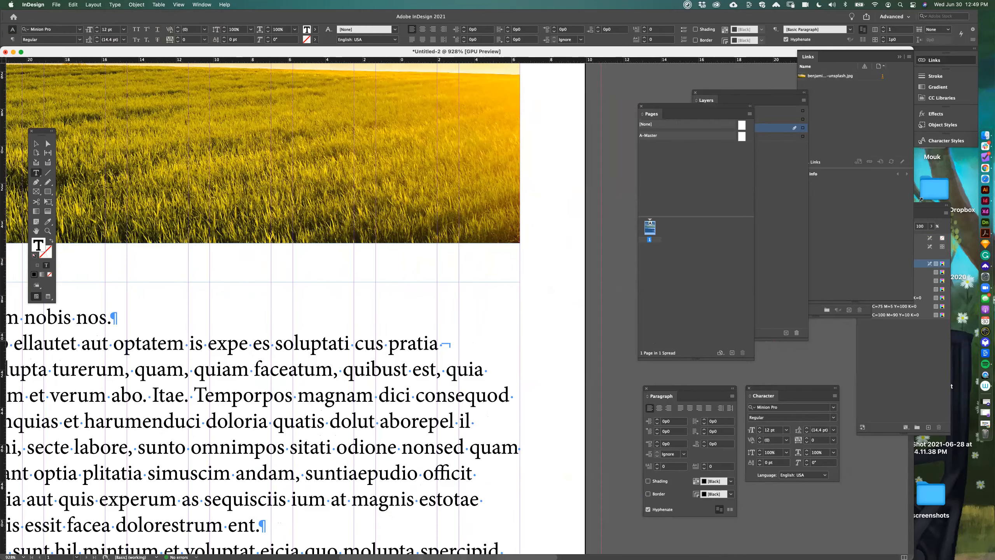
scroll(575, 327, down, 8)
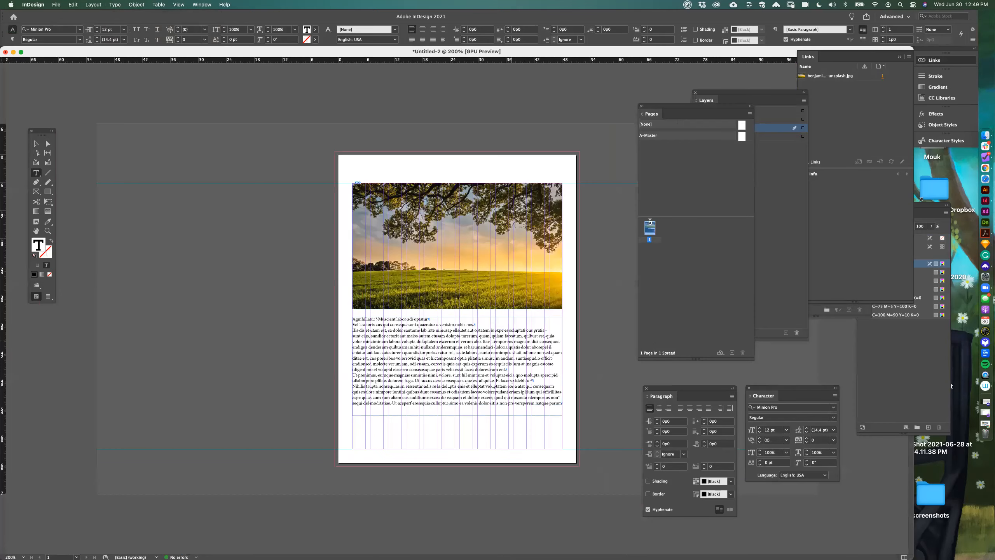
right_click(539, 293)
key(Escape)
scroll(433, 307, up, 3)
click(36, 143)
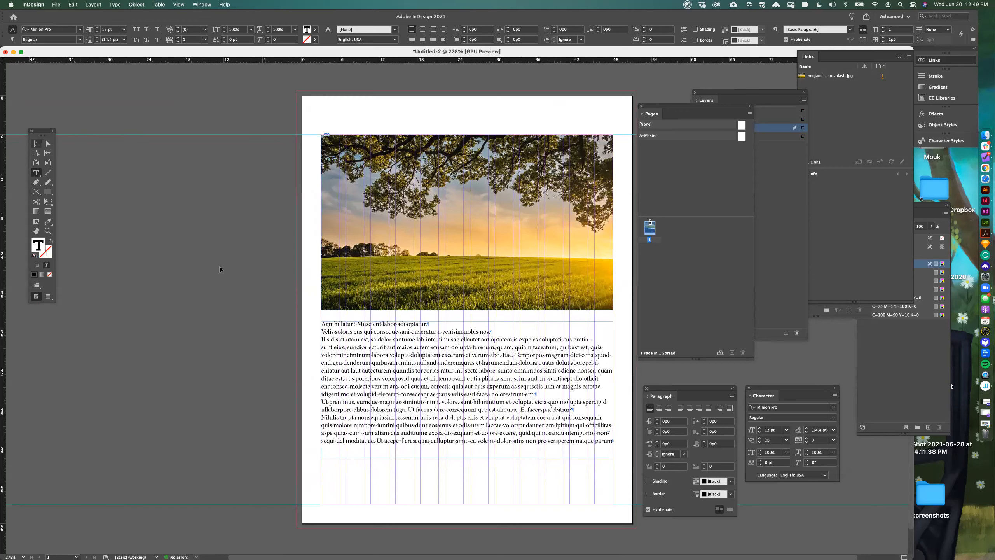
- Select all the text in the frame and preview sans serif Adobe Fonts such as Abadi MT Pro on it
scroll(314, 304, right, 2)
scroll(313, 304, down, 1)
double_click(314, 305)
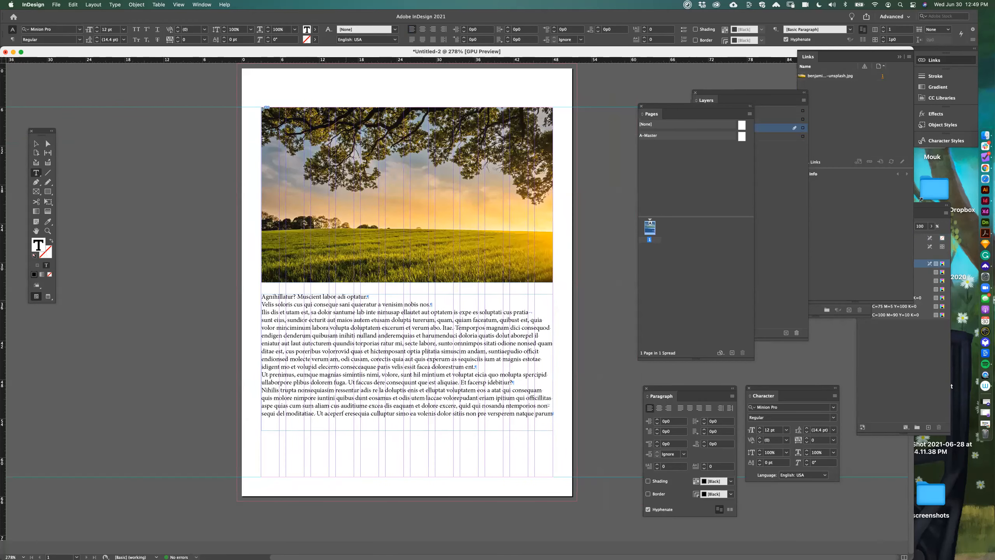
key(super+a)
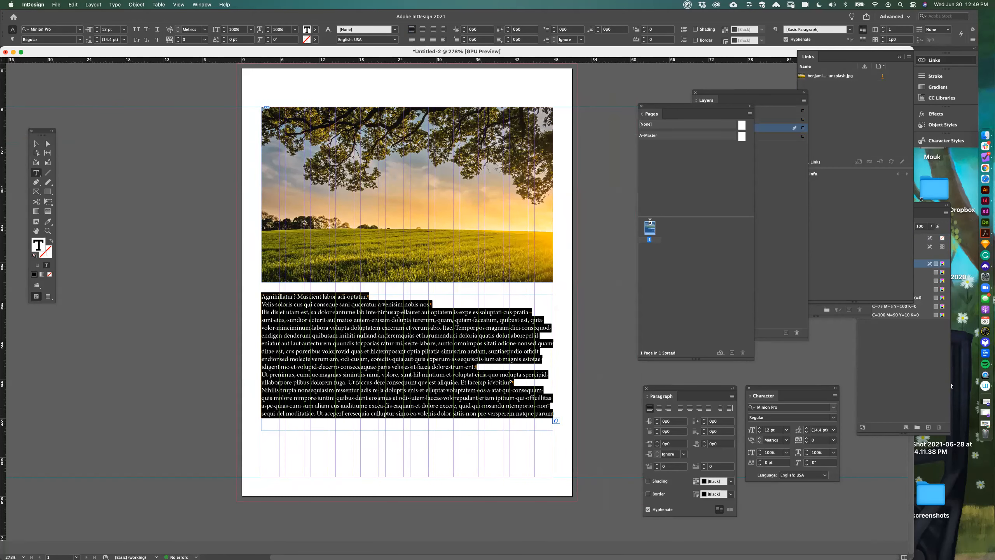
click(833, 407)
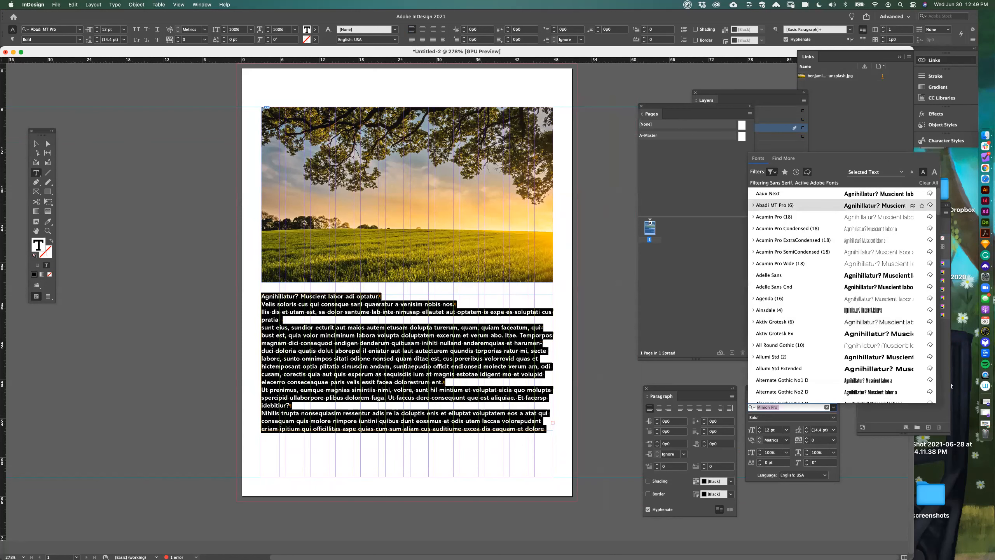
scroll(843, 298, down, 5)
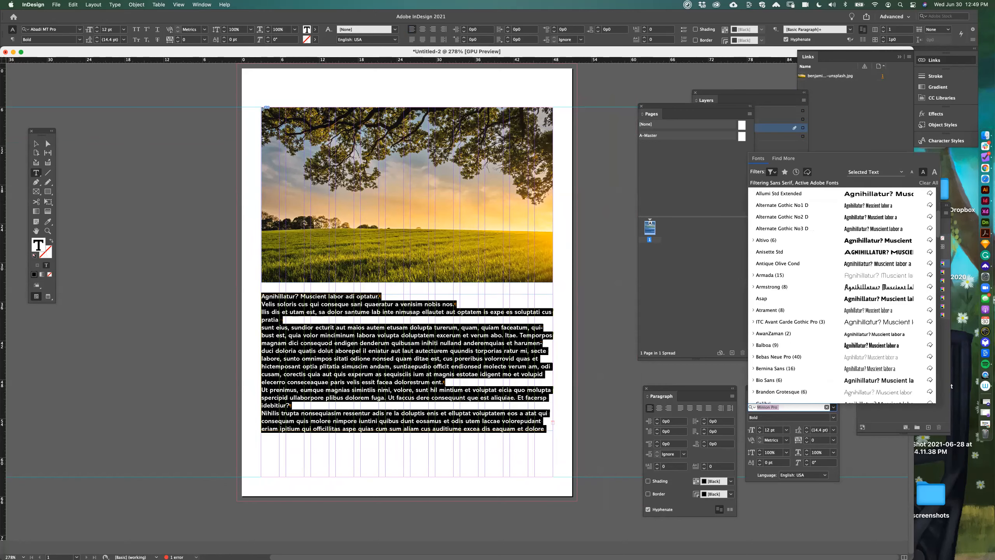
scroll(842, 235, up, 2)
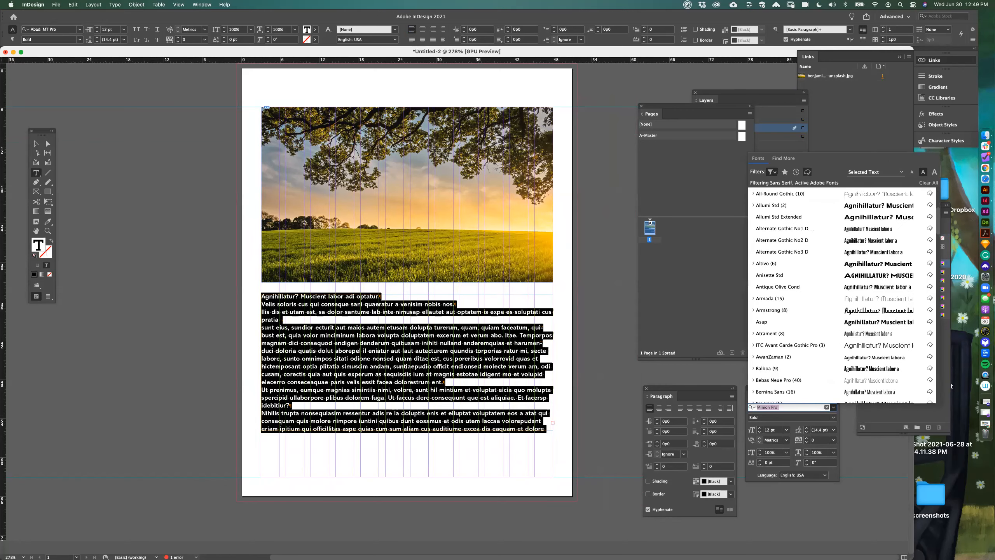
key(Escape)
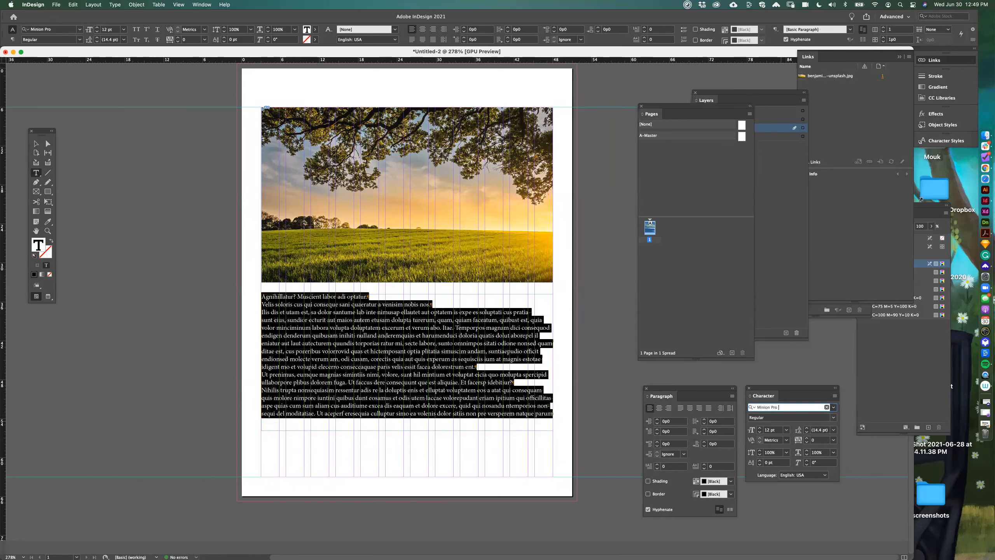
- Search the font list for "aven" and "gil" and preview the Gill Sans Nova styles on the selected text
text(aven)
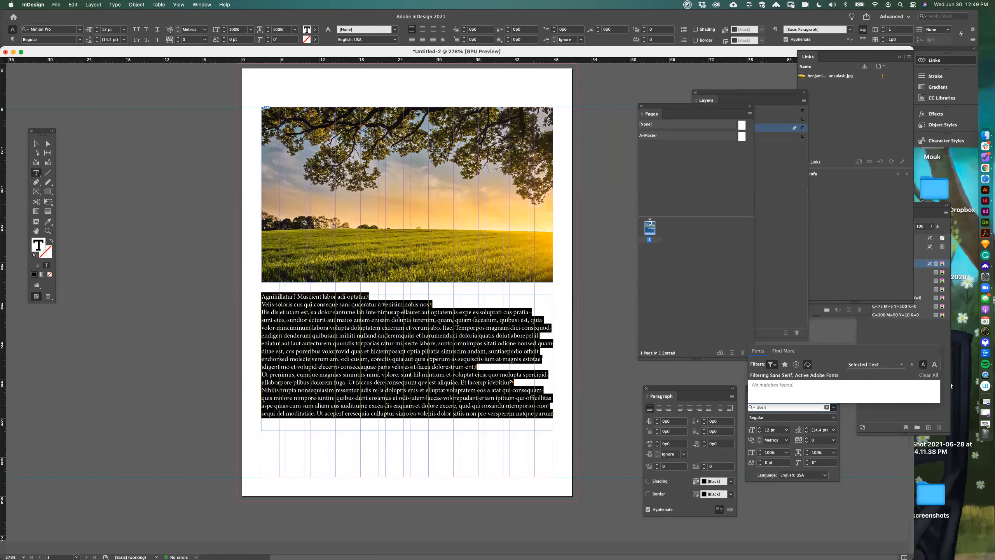
key(BackSpace)
key(BackSpace)
key(BackSpace)
key(BackSpace)
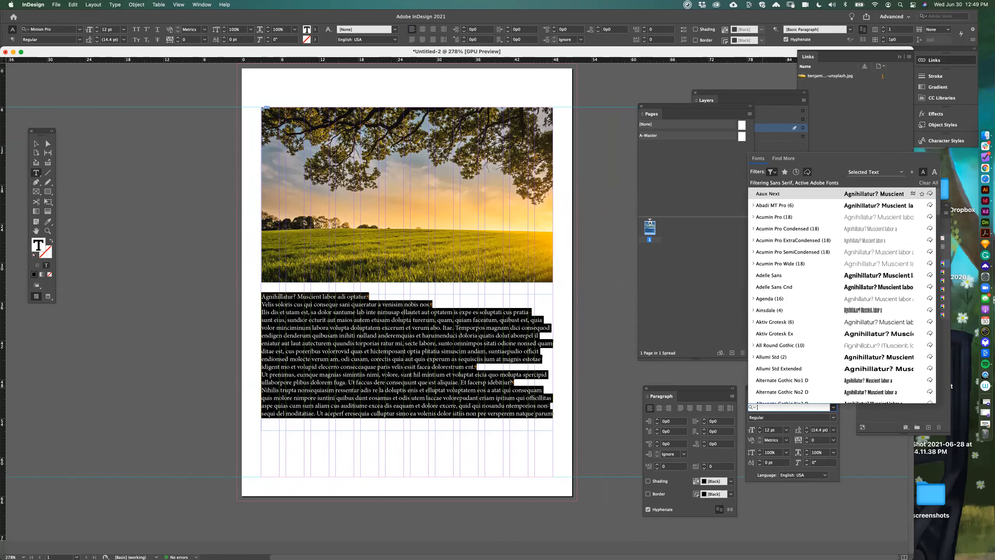
text(gi)
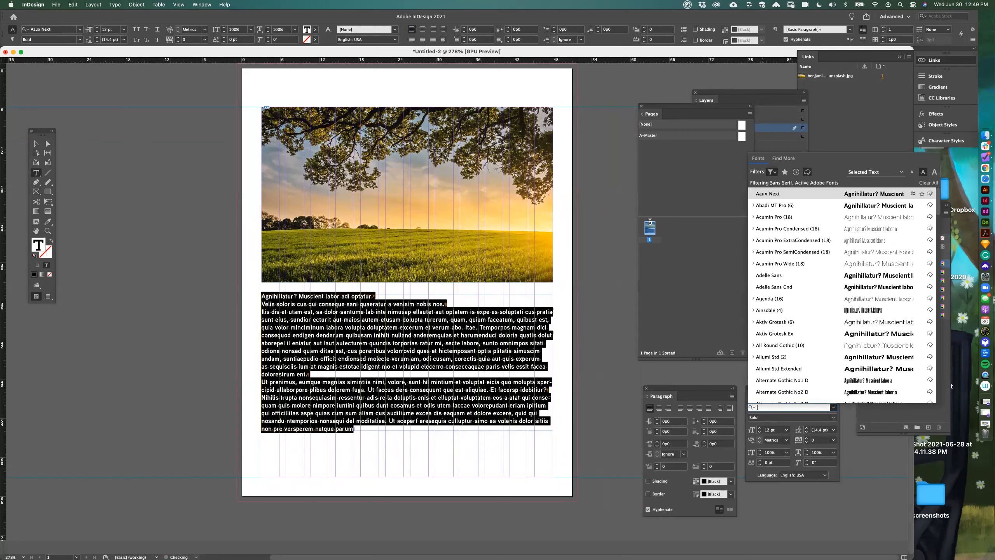
text(l)
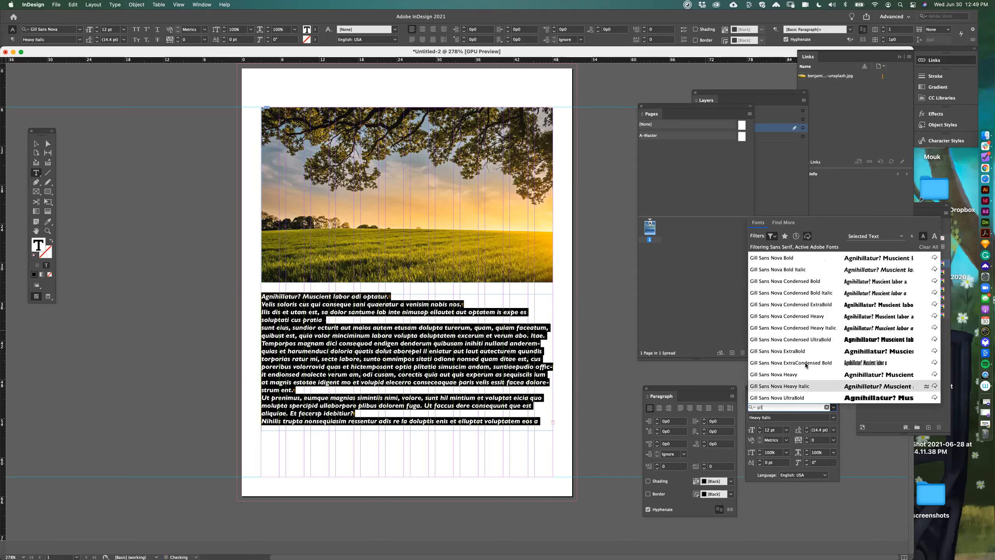
- Clear the font search and apply Brandon Grotesque Regular to all the selected text
click(827, 408)
click(834, 408)
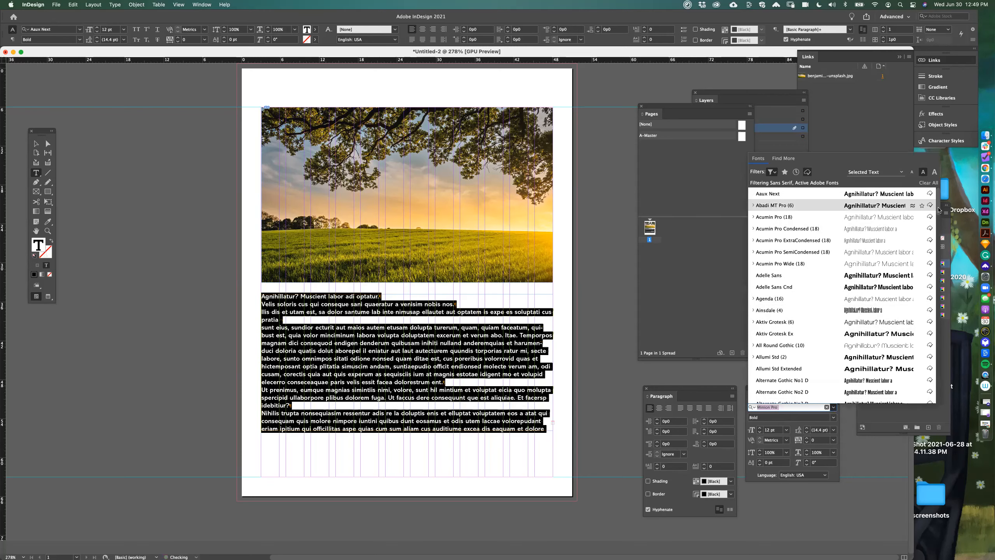
scroll(929, 240, down, 5)
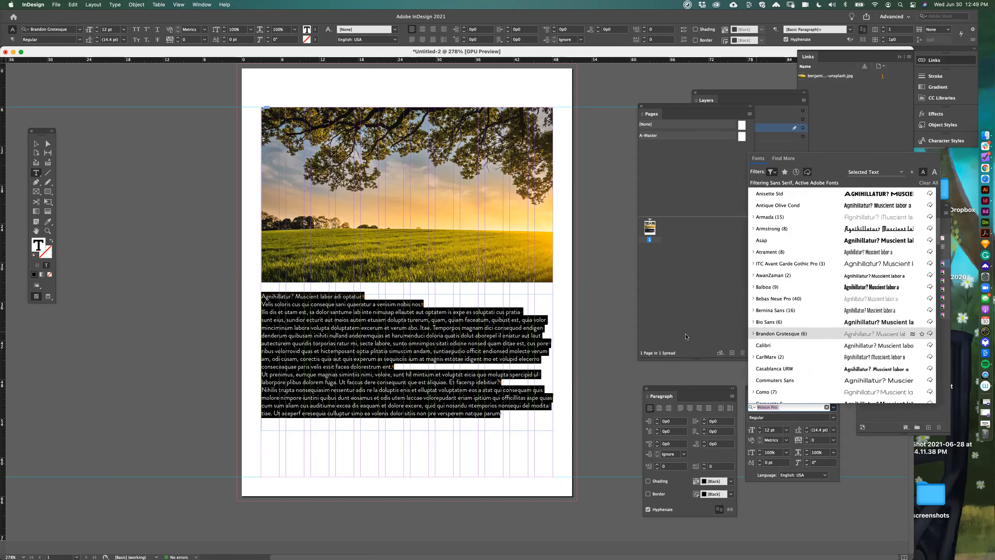
click(756, 334)
click(398, 358)
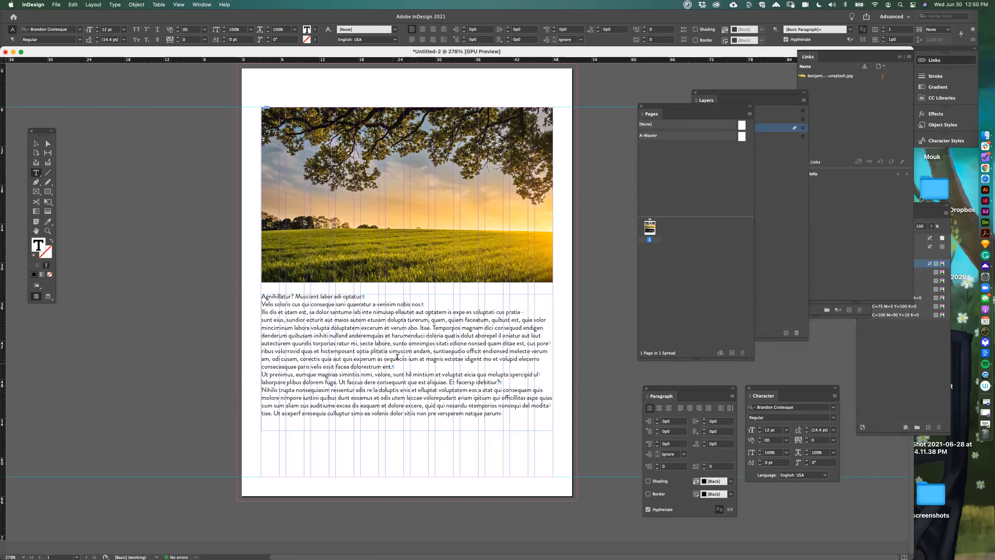
- Close and reopen the Character and Paragraph panels, placing Character above Paragraph beside the document page
click(647, 388)
click(749, 388)
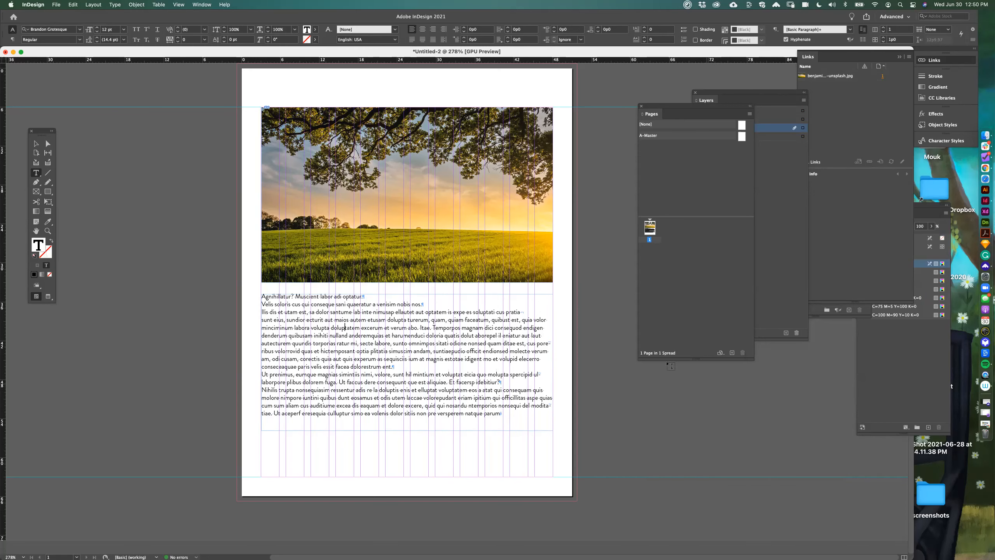
key(super+t)
drag(784, 388, 672, 369)
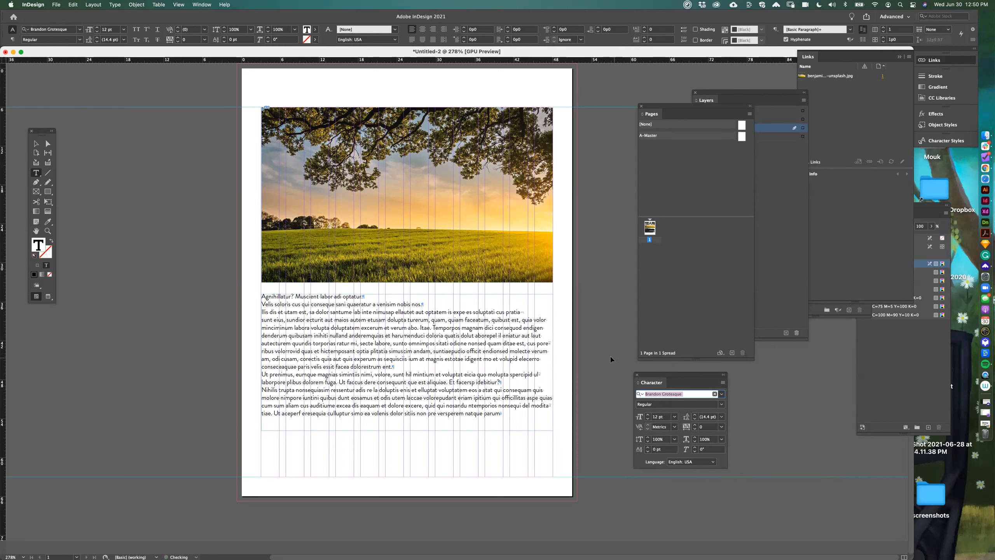
key(super+alt+t)
drag(669, 389, 599, 329)
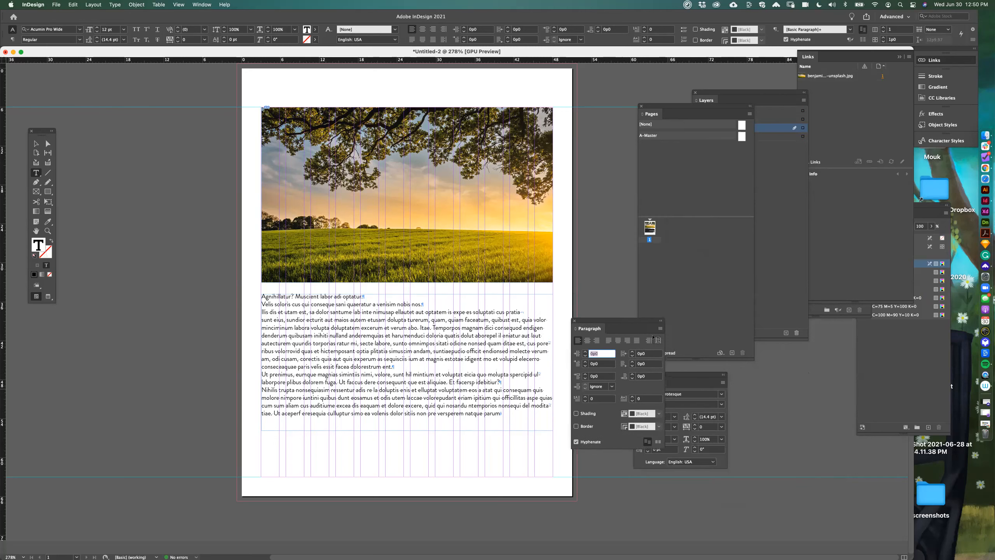
drag(696, 372, 622, 205)
drag(609, 321, 619, 315)
drag(602, 212, 612, 213)
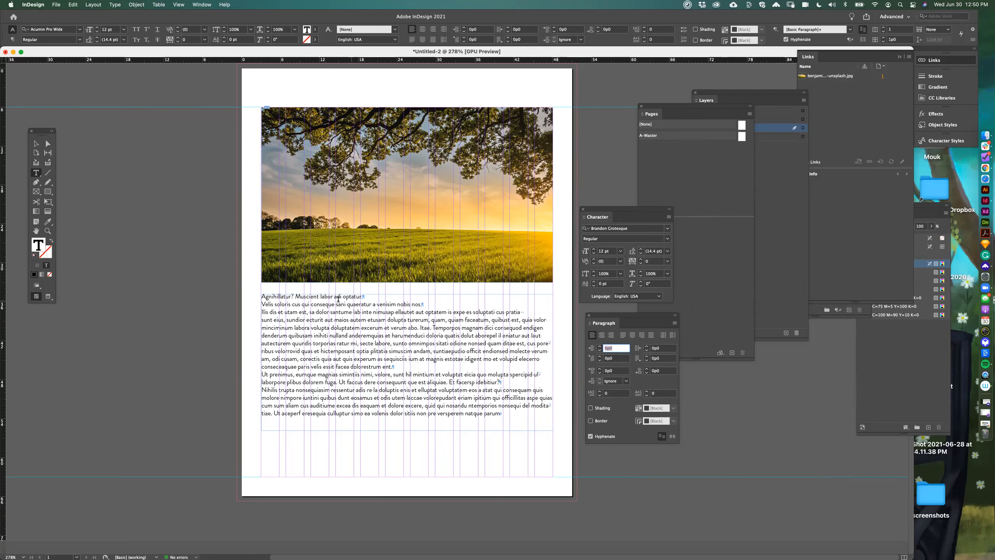
- Format the first line of the text as a headline in Bold at 19 pt
triple_click(328, 296)
triple_click(337, 296)
click(666, 239)
click(613, 276)
click(595, 249)
click(594, 249)
click(595, 249)
click(595, 249)
click(595, 249)
click(594, 249)
click(594, 249)
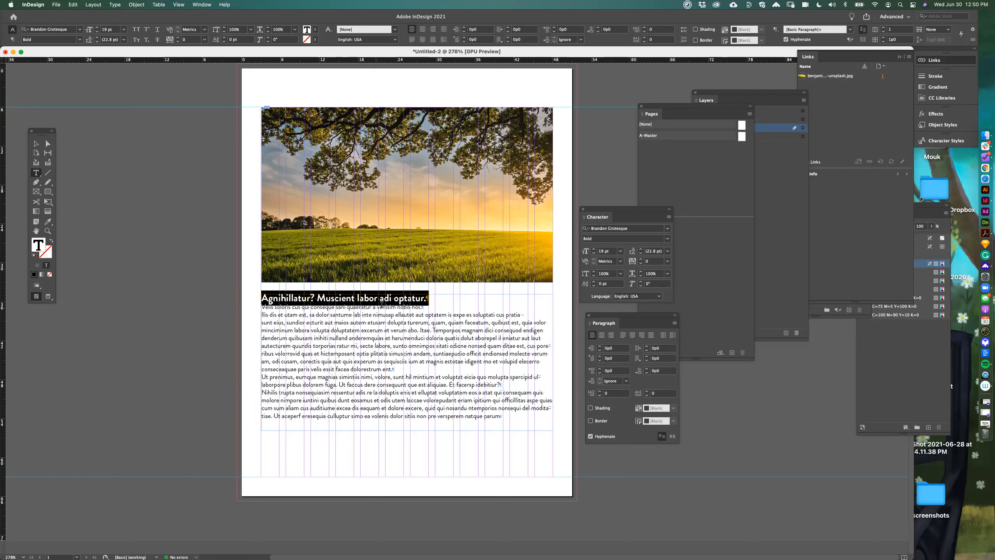
- Set the second line, starting "Velis soloris", in Medium weight and All Caps
triple_click(382, 305)
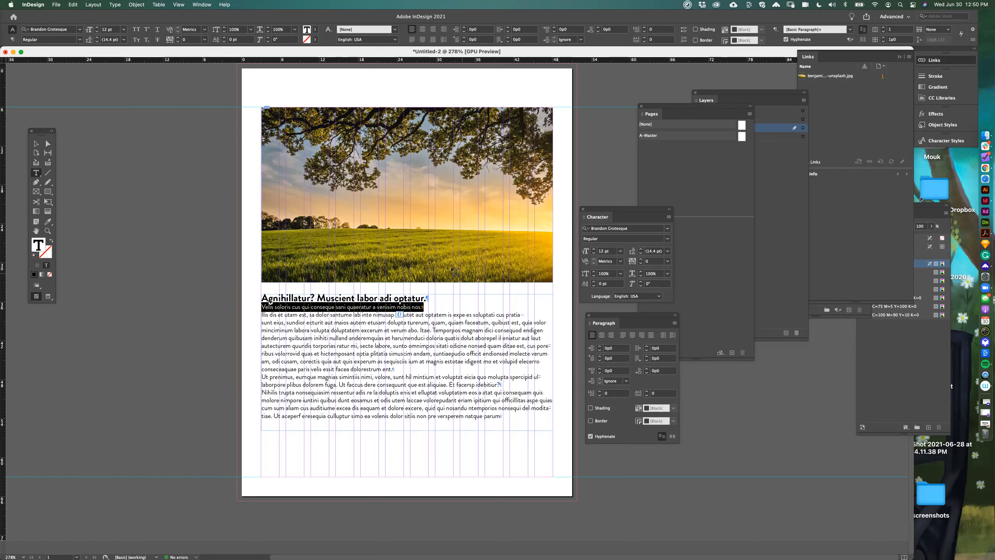
click(668, 239)
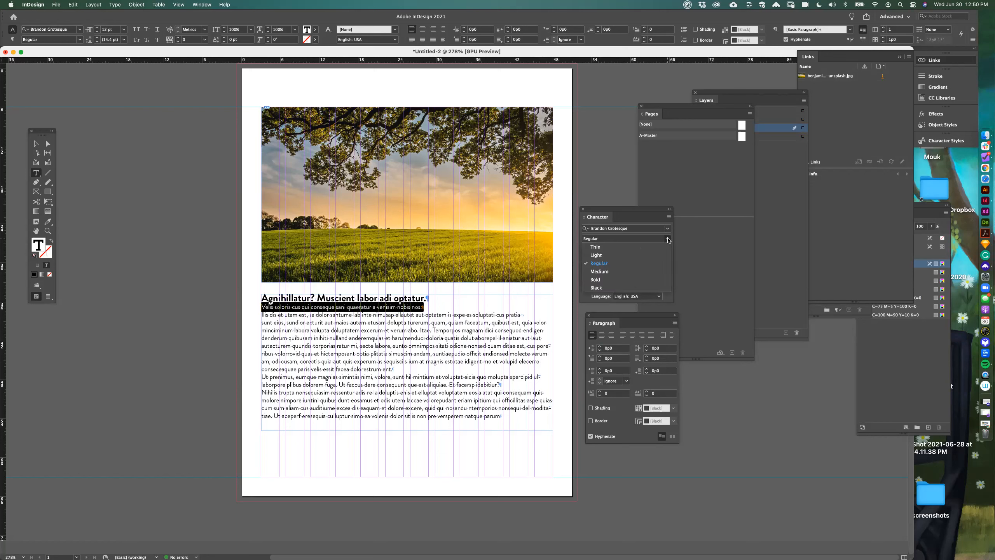
click(638, 272)
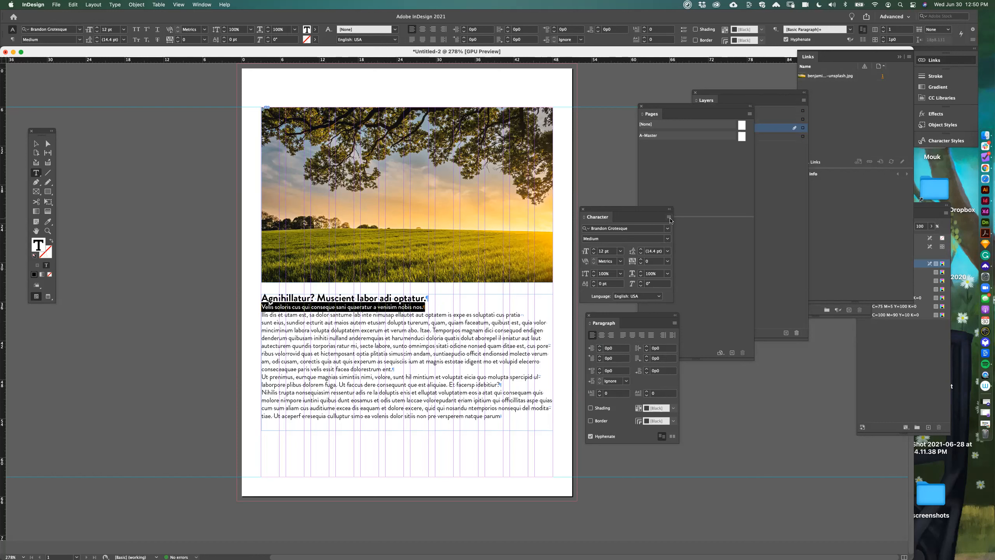
click(669, 217)
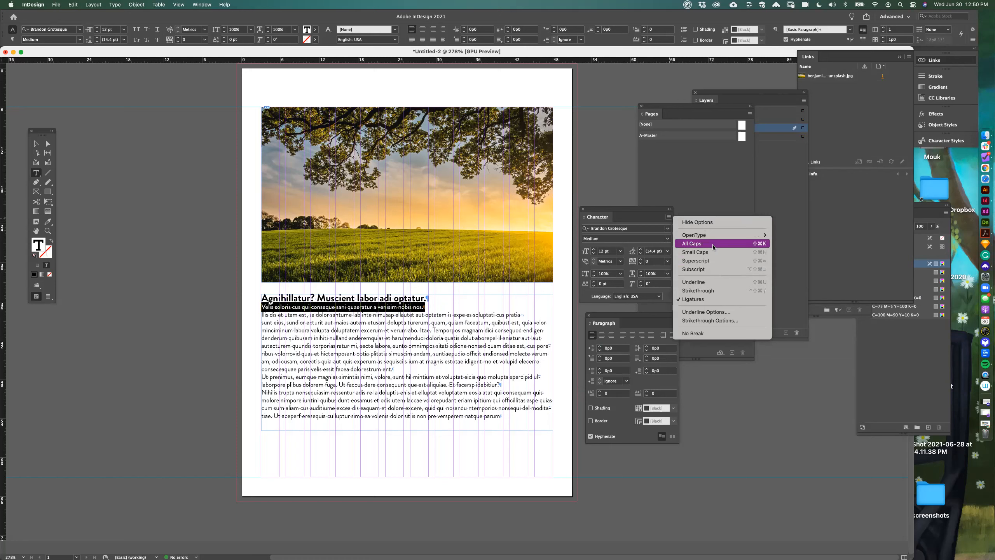
click(713, 247)
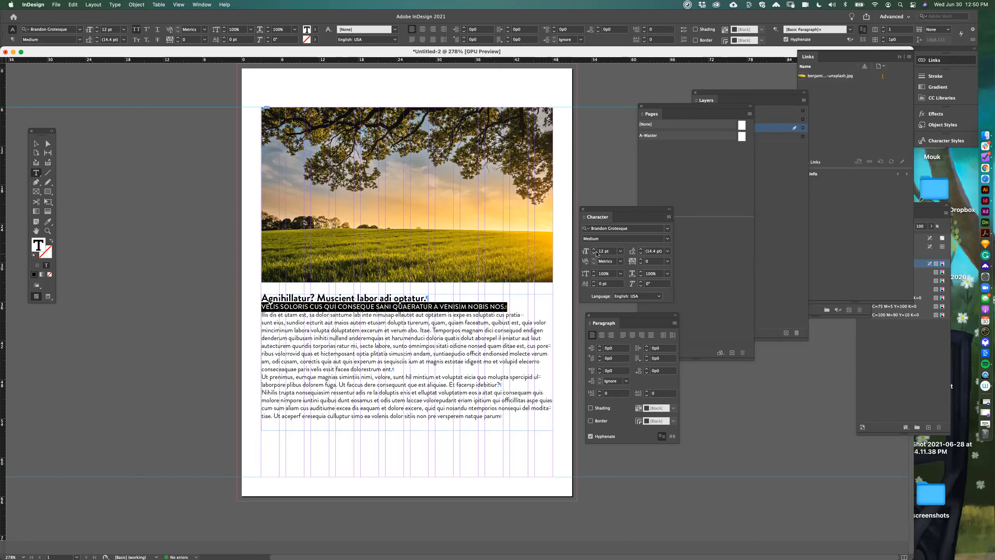
- Reduce the all-caps subheading to 10 pt and set its tracking to 60
click(597, 254)
click(597, 254)
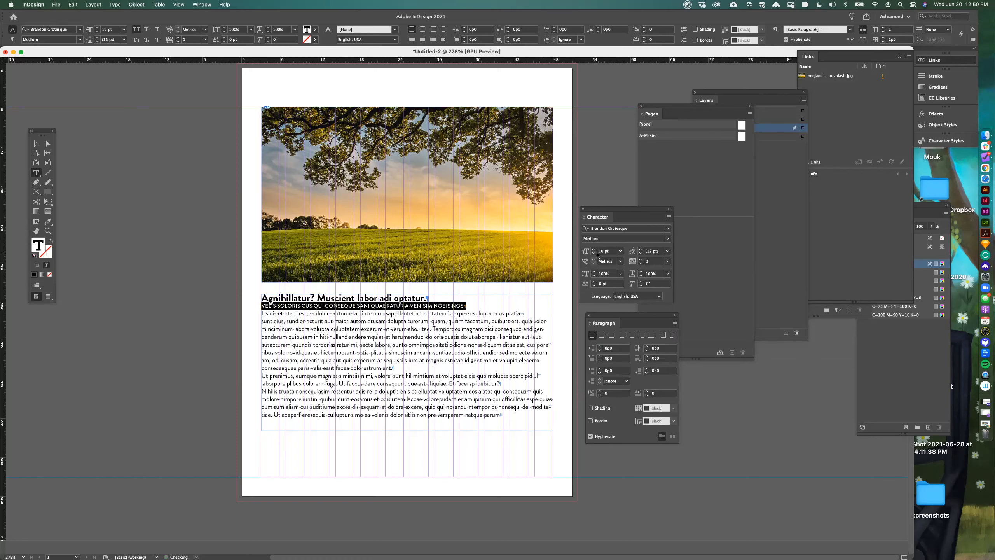
click(641, 260)
click(642, 260)
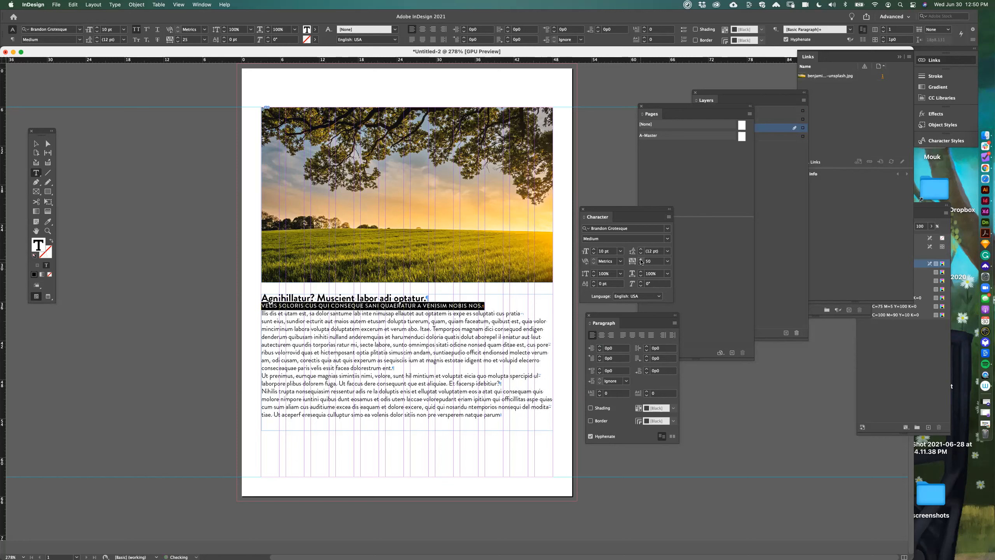
click(421, 329)
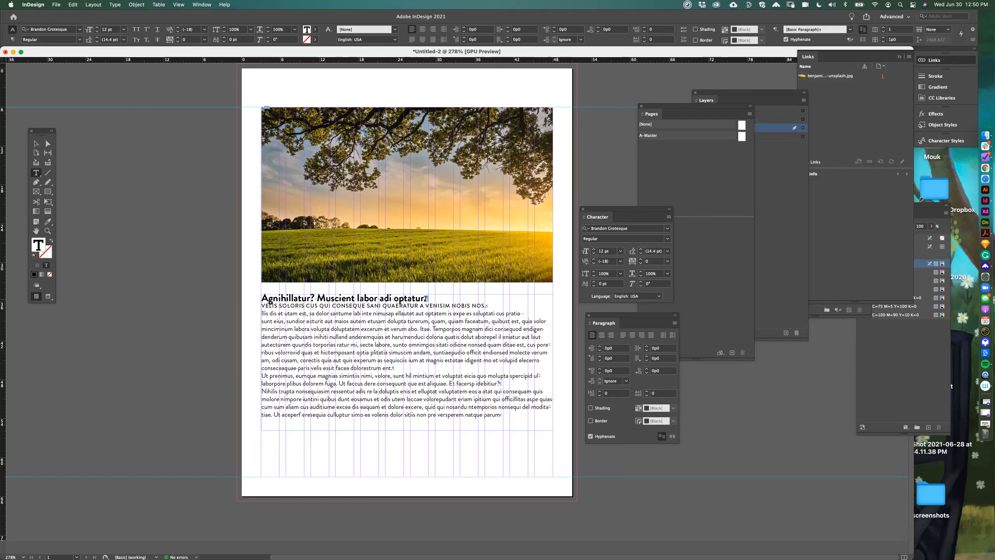
- Set the space after the headline paragraph to 0p7
triple_click(411, 295)
double_click(420, 296)
triple_click(421, 297)
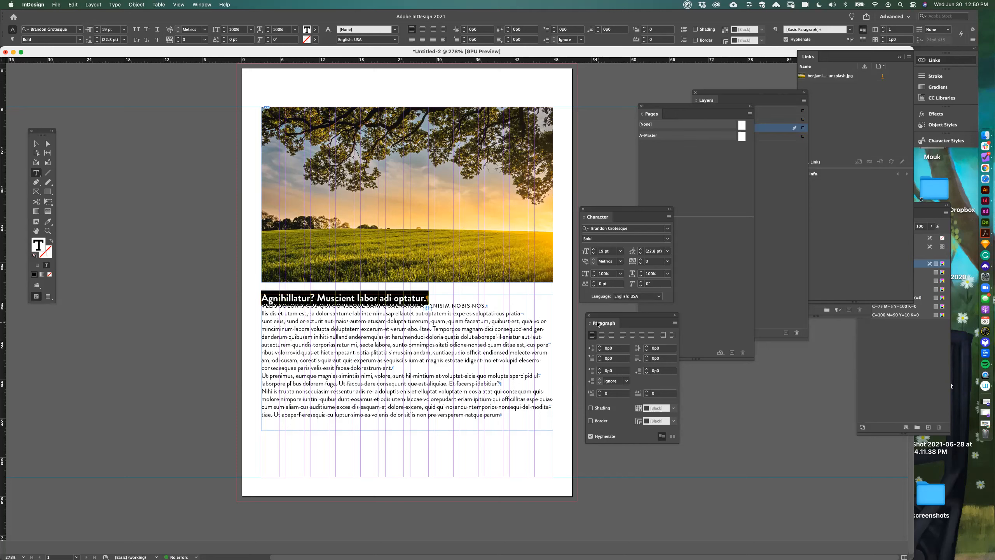
drag(602, 316, 597, 311)
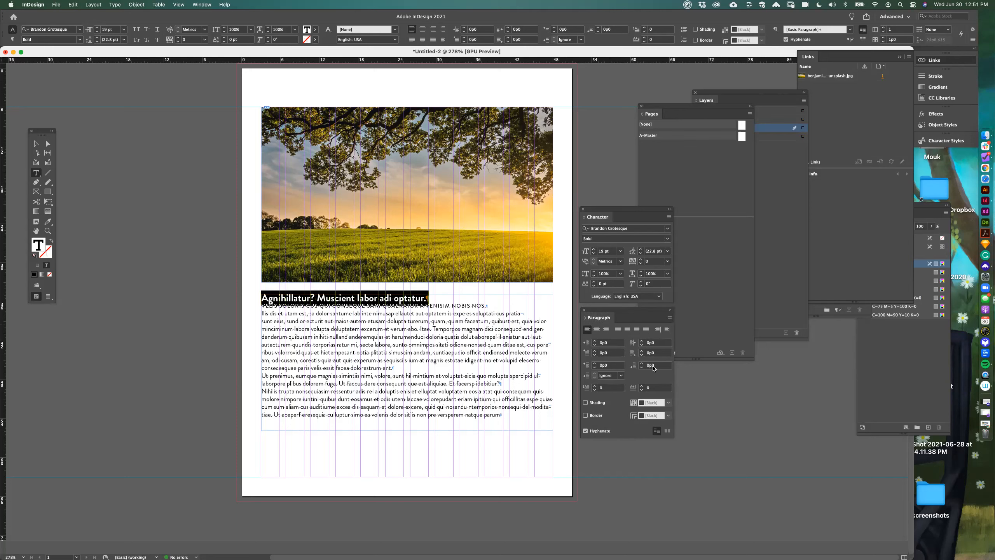
click(641, 363)
click(642, 363)
click(642, 363)
click(641, 363)
click(642, 363)
click(641, 363)
click(642, 365)
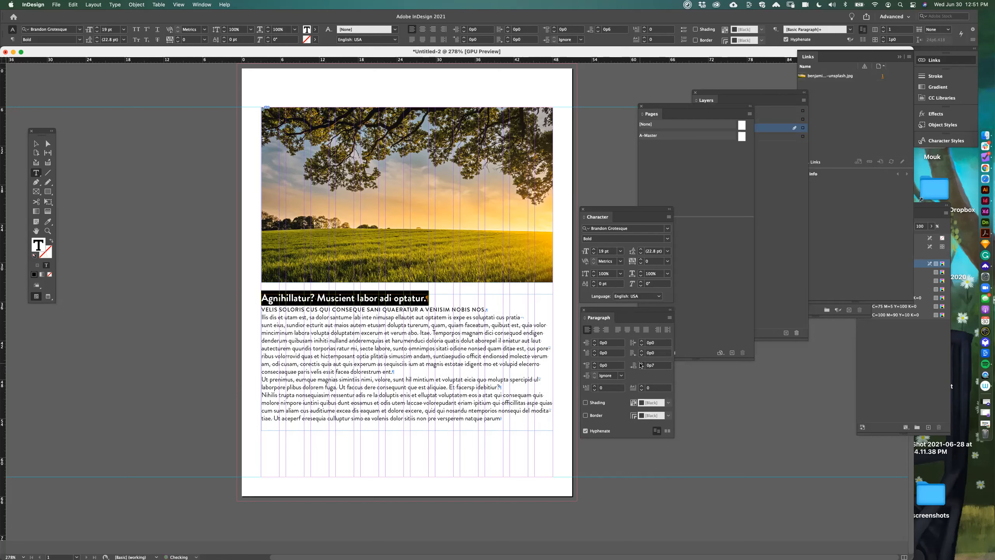
click(419, 344)
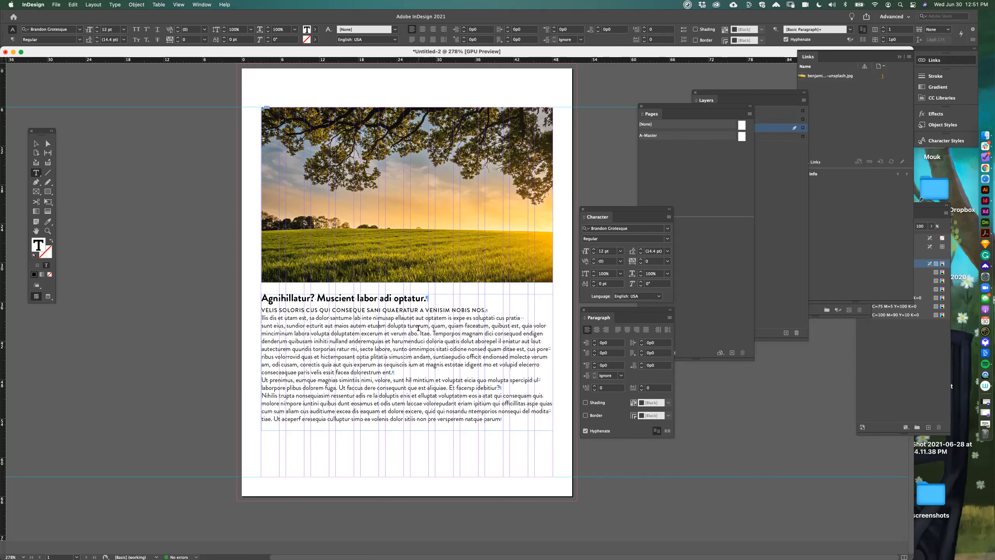
- Hide the guides and the frame edges to get a clean view of the layout
click(37, 143)
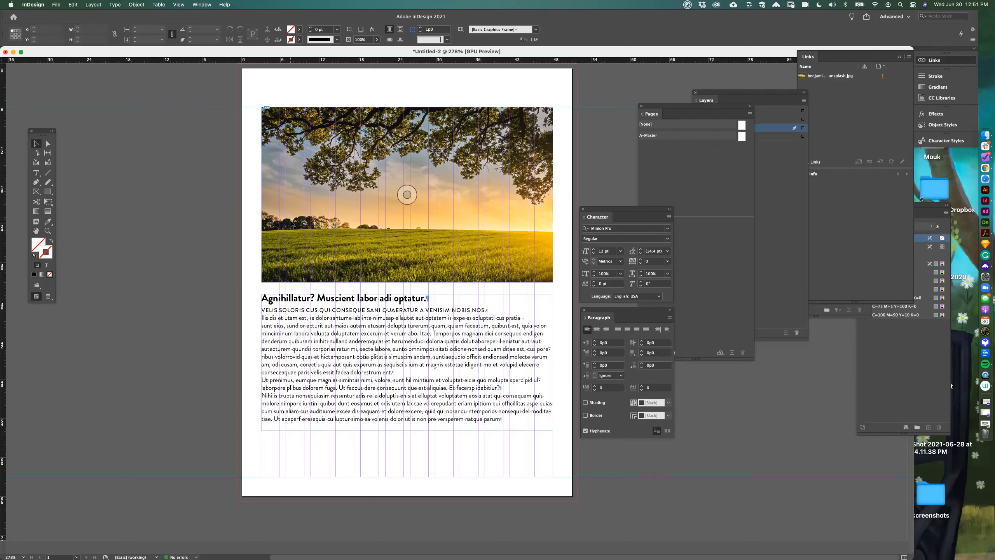
key(super+semicolon)
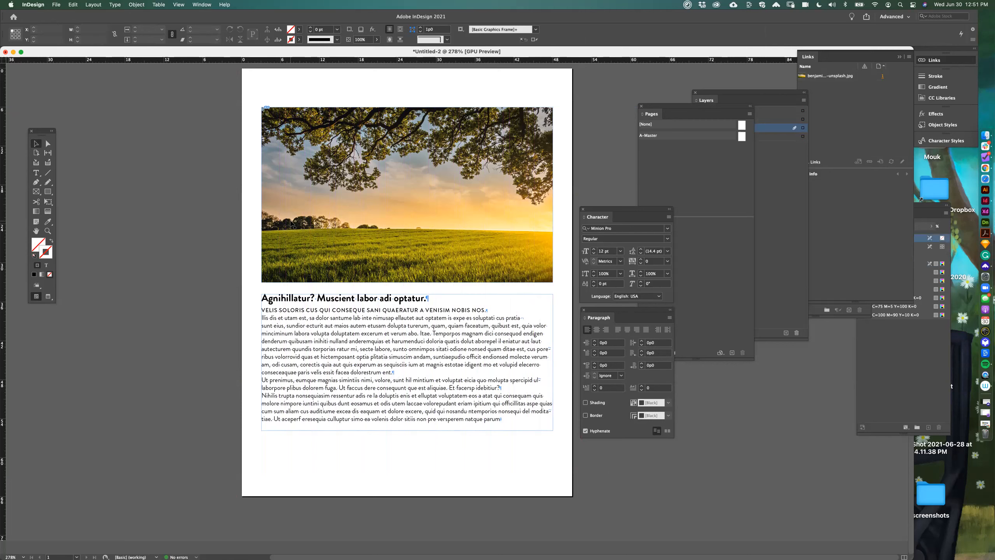
click(303, 317)
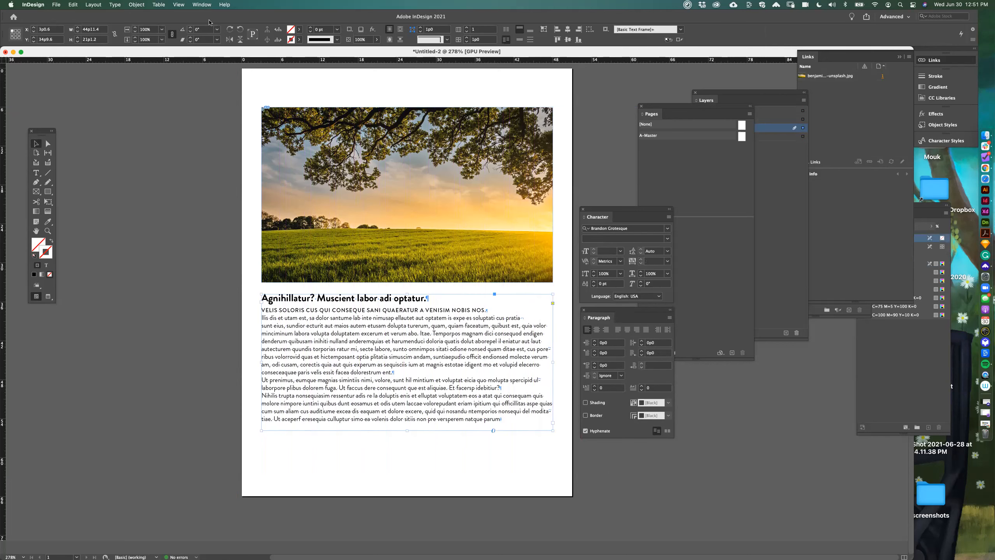
click(201, 5)
mouse_move(179, 8)
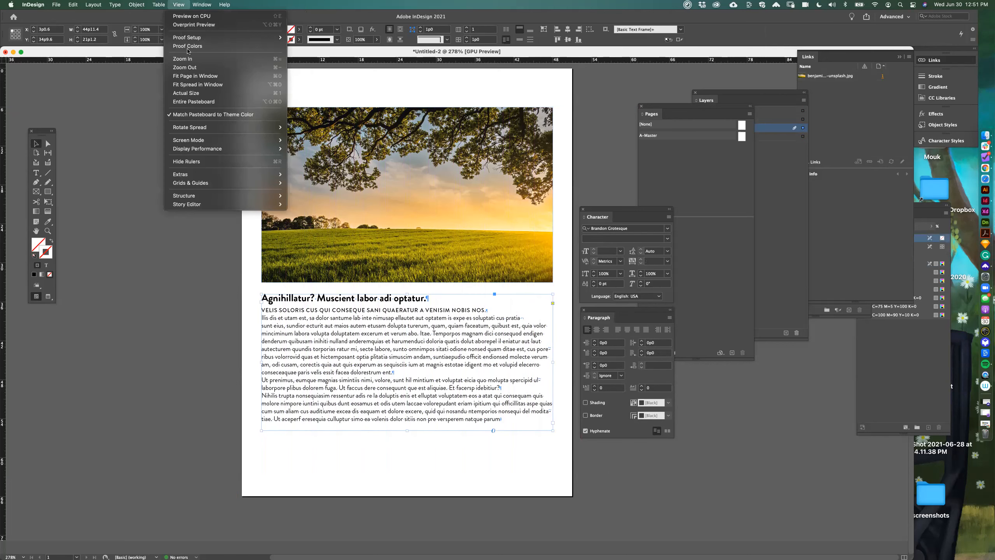
mouse_move(215, 174)
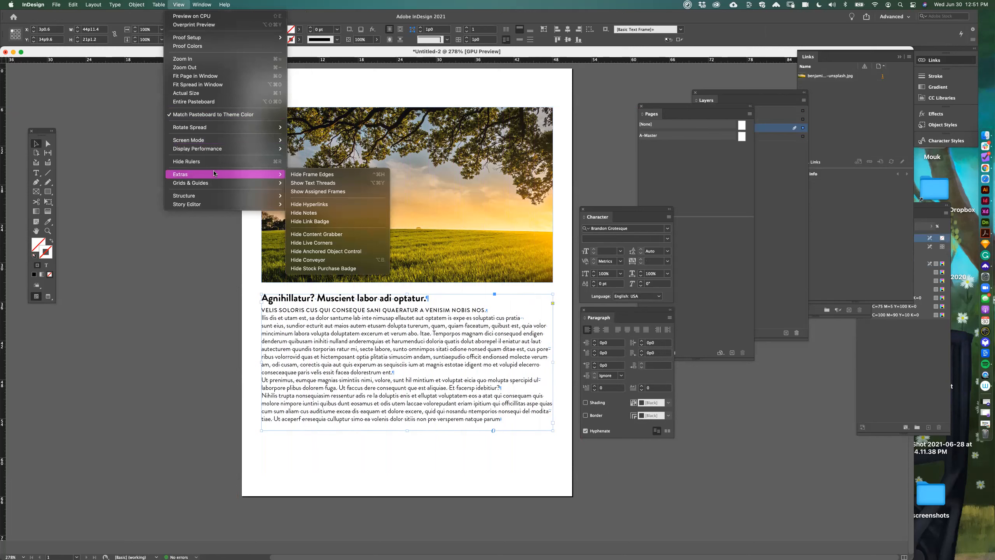
click(382, 175)
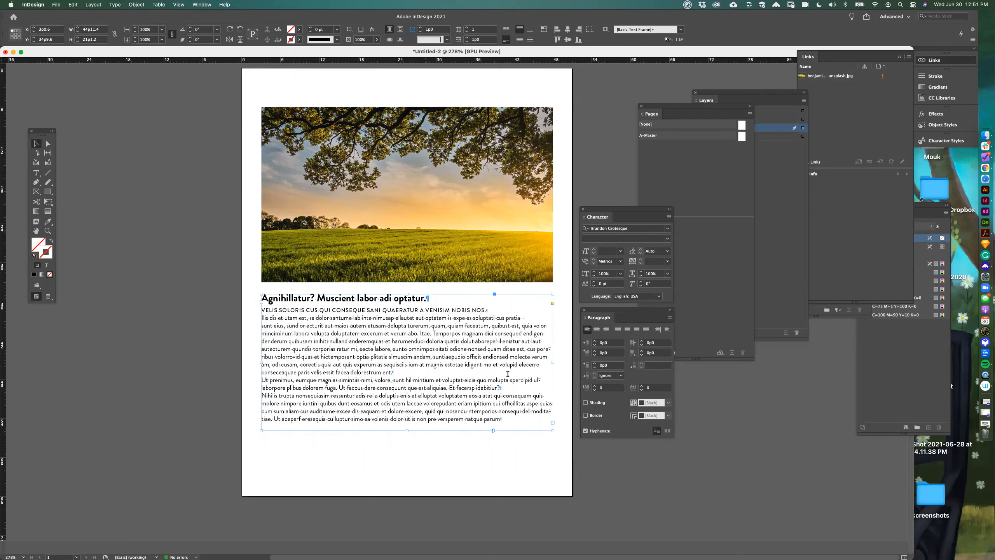
- Set the space after the all-caps subheading paragraph to 1p2
double_click(371, 341)
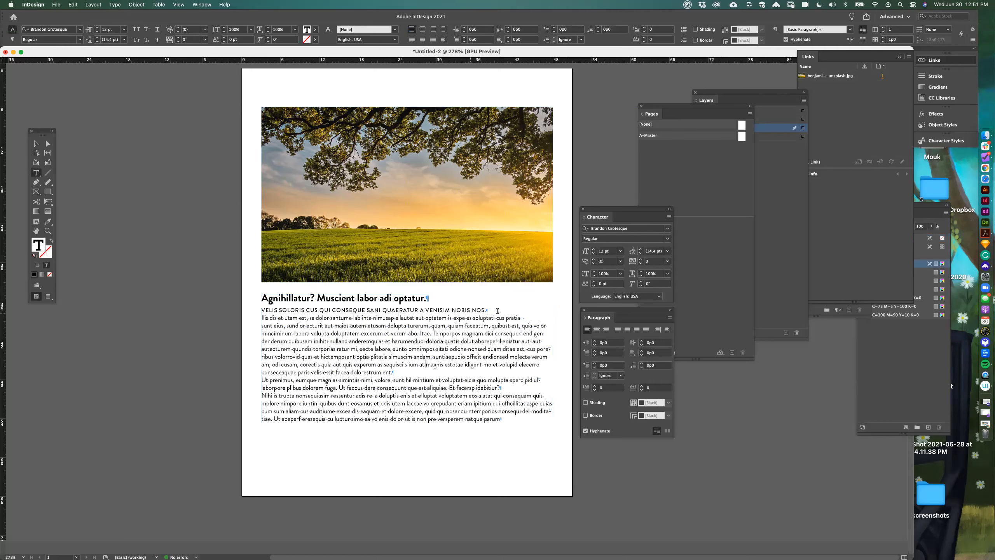
double_click(479, 310)
triple_click(480, 310)
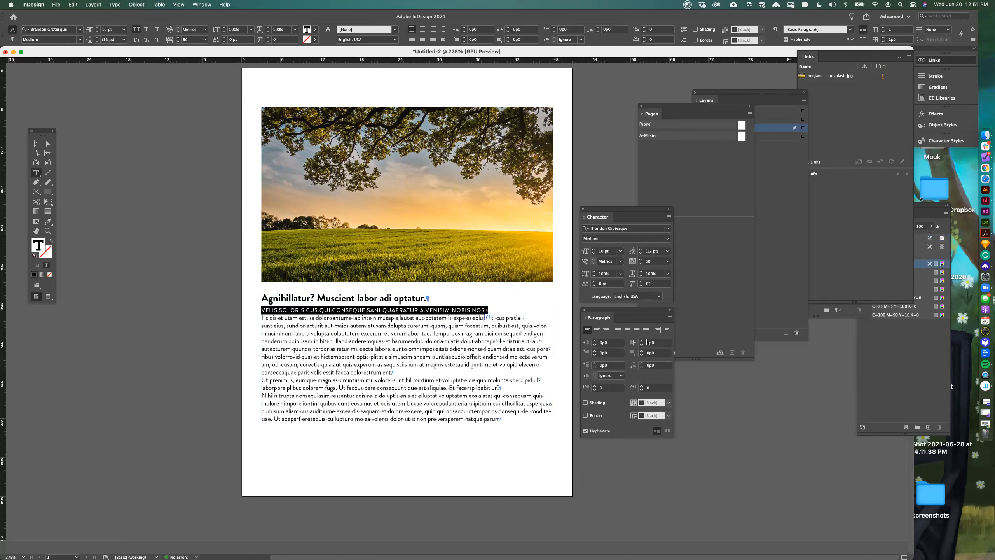
click(641, 364)
click(641, 364)
click(642, 364)
click(642, 364)
click(642, 364)
click(642, 364)
click(641, 364)
click(642, 365)
click(641, 364)
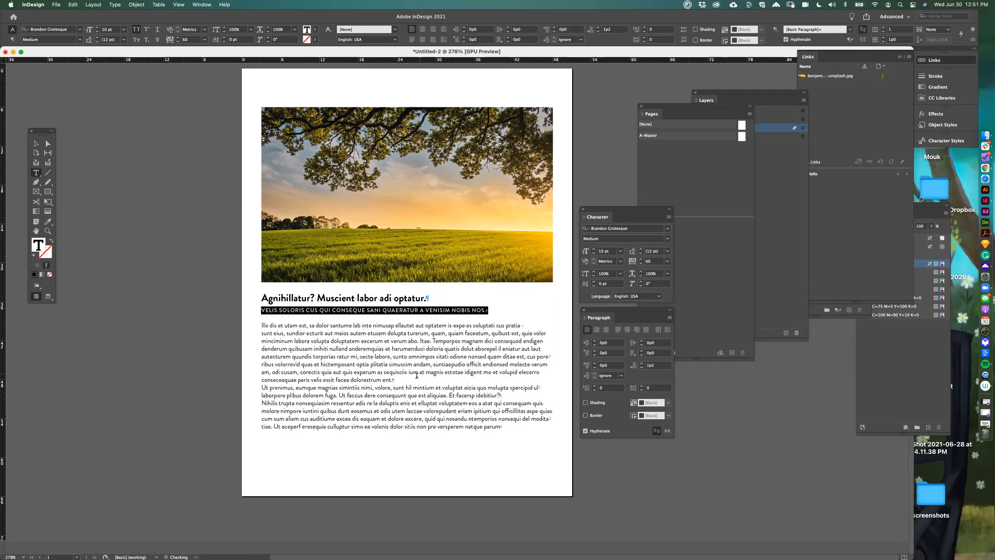
- Set the space after all the body text paragraphs below the subheading to 1p2
click(477, 398)
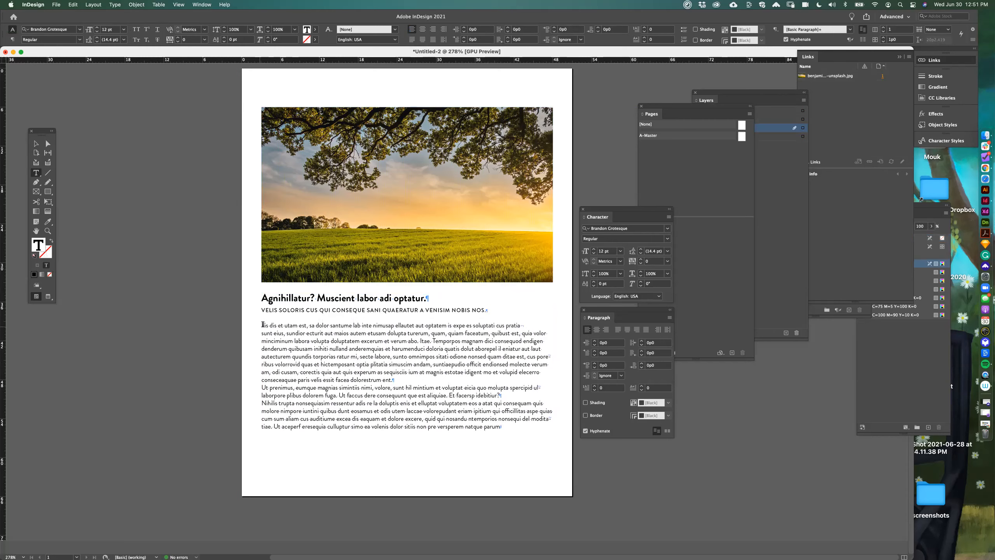
drag(263, 324, 505, 428)
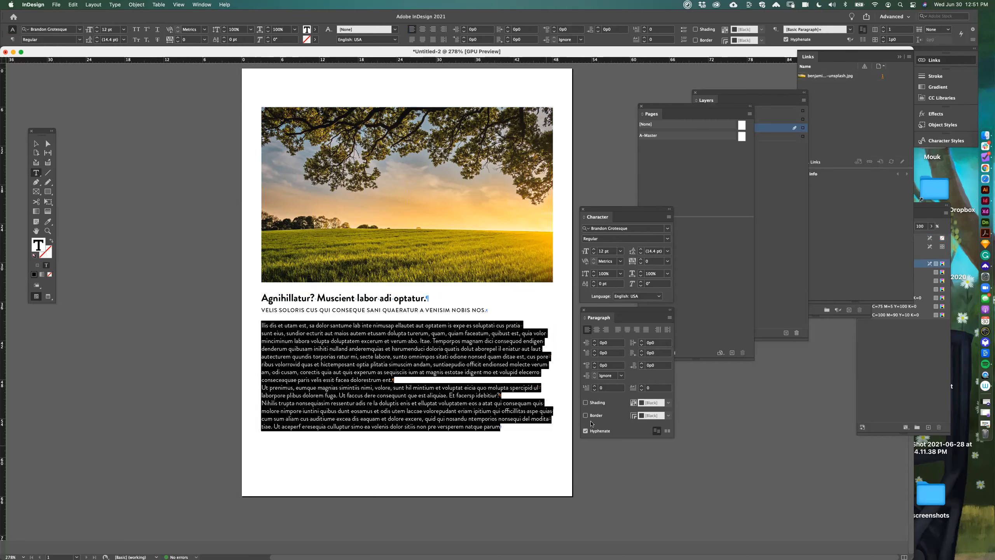
click(642, 363)
click(642, 364)
click(643, 364)
click(643, 363)
click(643, 363)
click(642, 363)
click(642, 364)
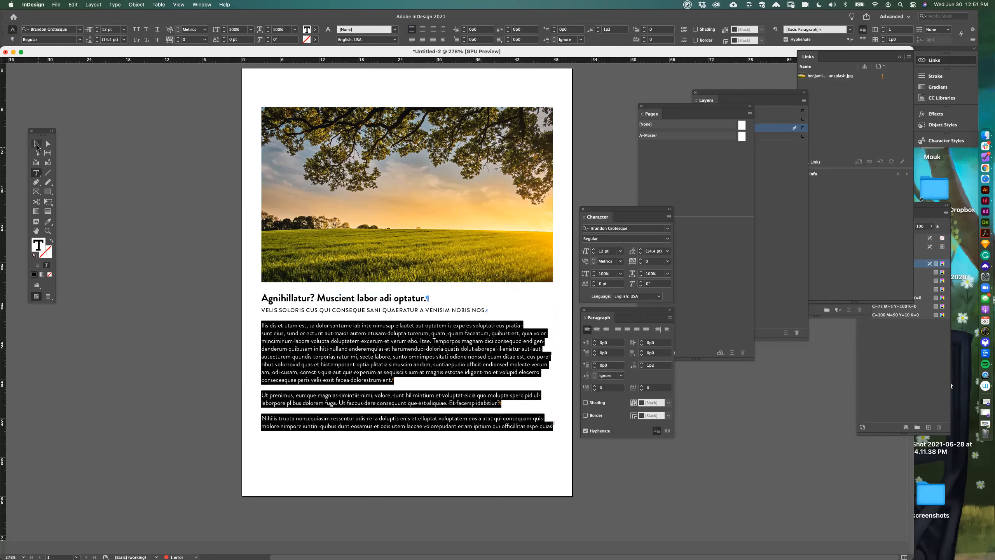
- Extend the text frame down to the lower margin of the page and show the guides again
click(36, 143)
drag(407, 431, 407, 474)
click(254, 434)
key(w)
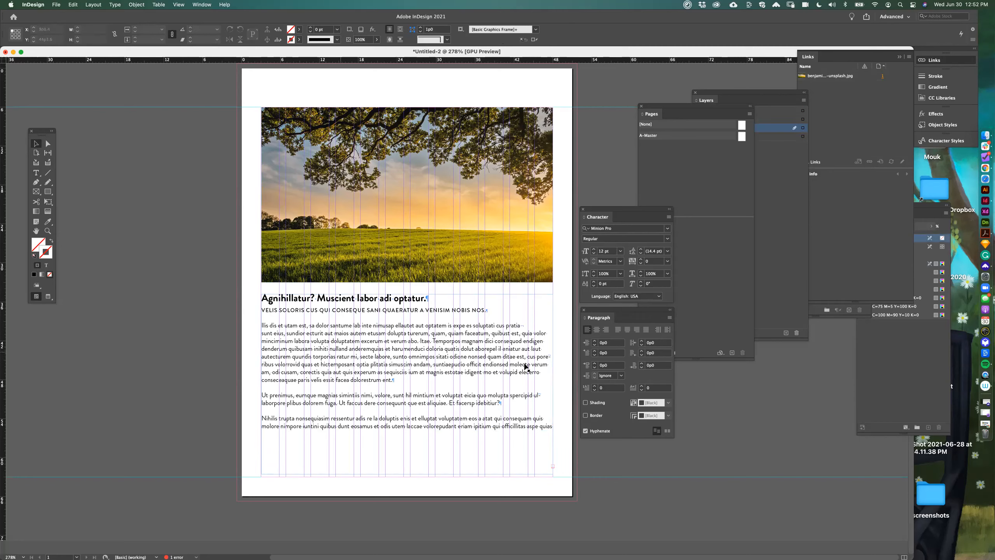
- Move the Character and Paragraph panels clear of the page
key(super+minus)
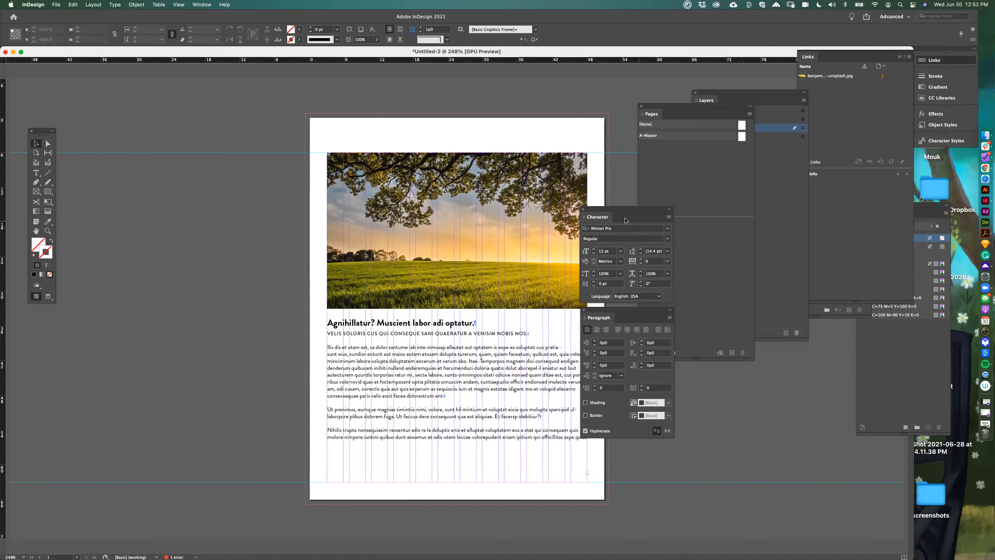
drag(627, 221, 671, 221)
drag(597, 310, 661, 312)
- Set the text frame to 2 columns with a 1p0 gutter in its Text Frame Options, previewing the result
click(454, 411)
drag(554, 453, 290, 318)
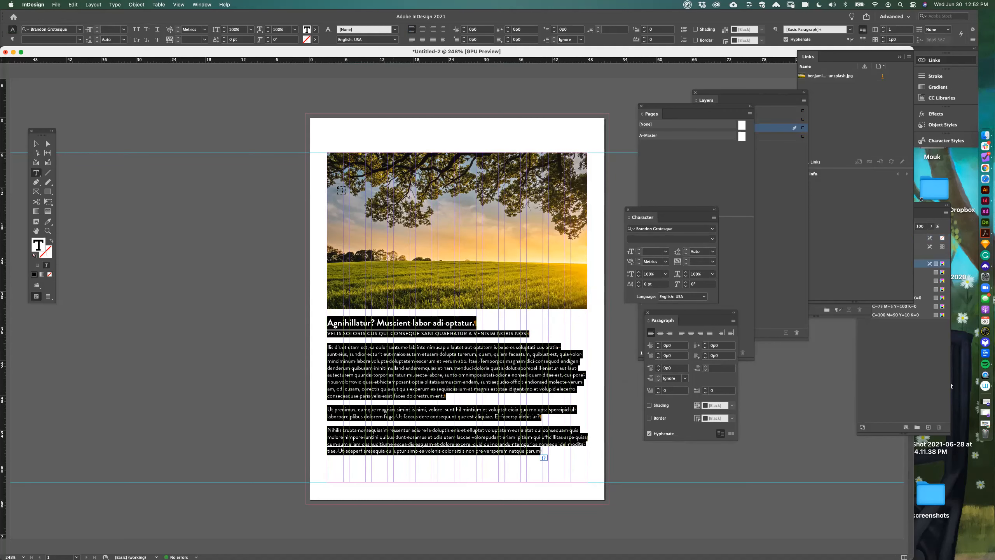
click(37, 144)
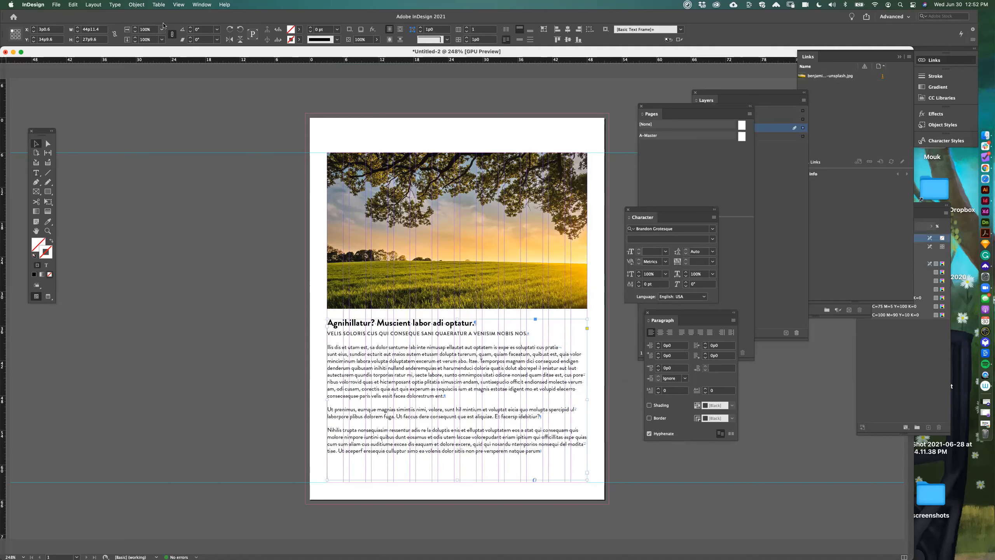
click(137, 4)
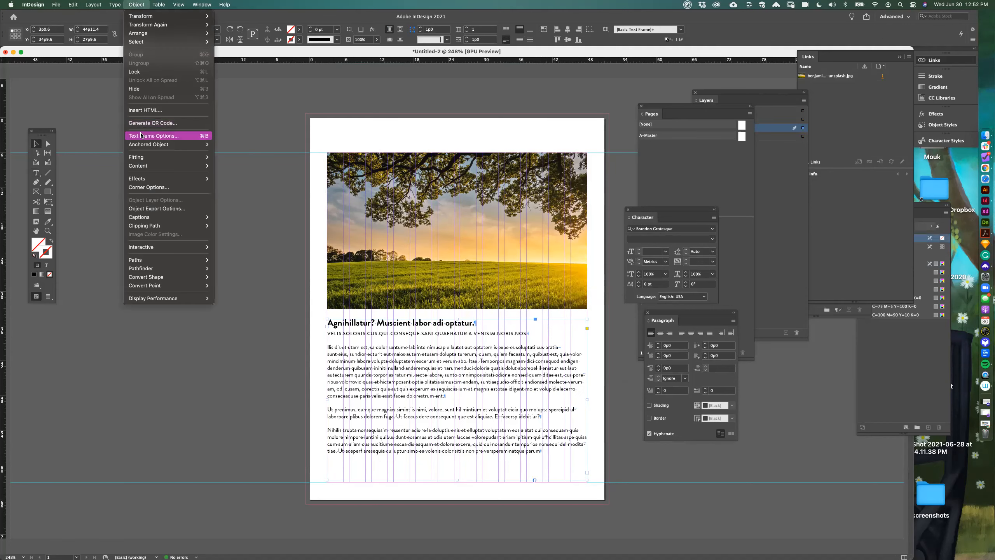
click(154, 136)
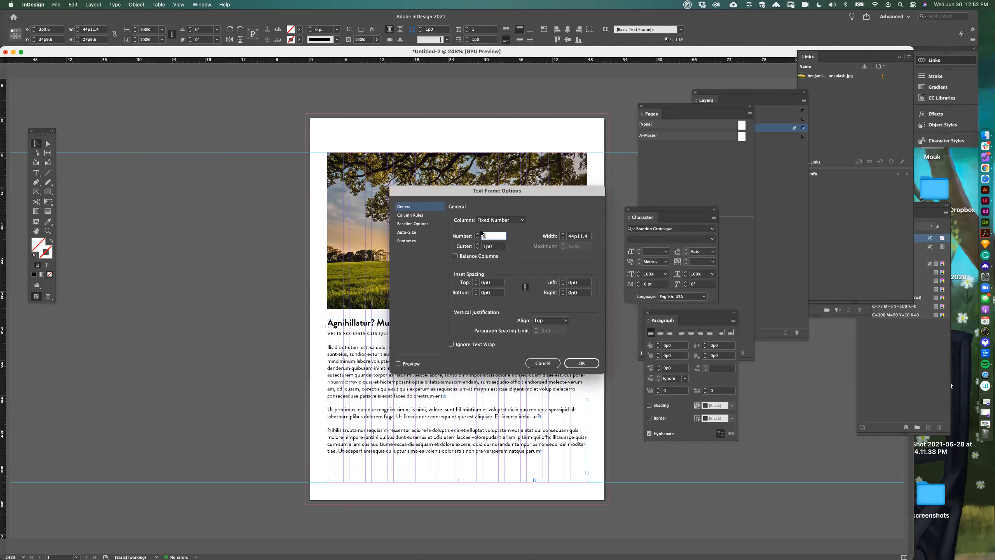
click(478, 234)
click(403, 363)
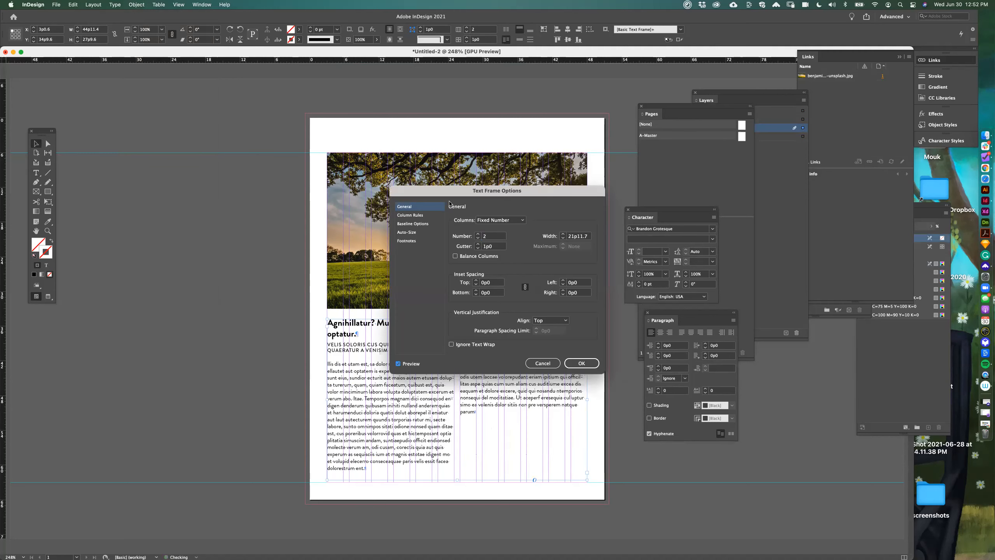
drag(450, 191, 190, 157)
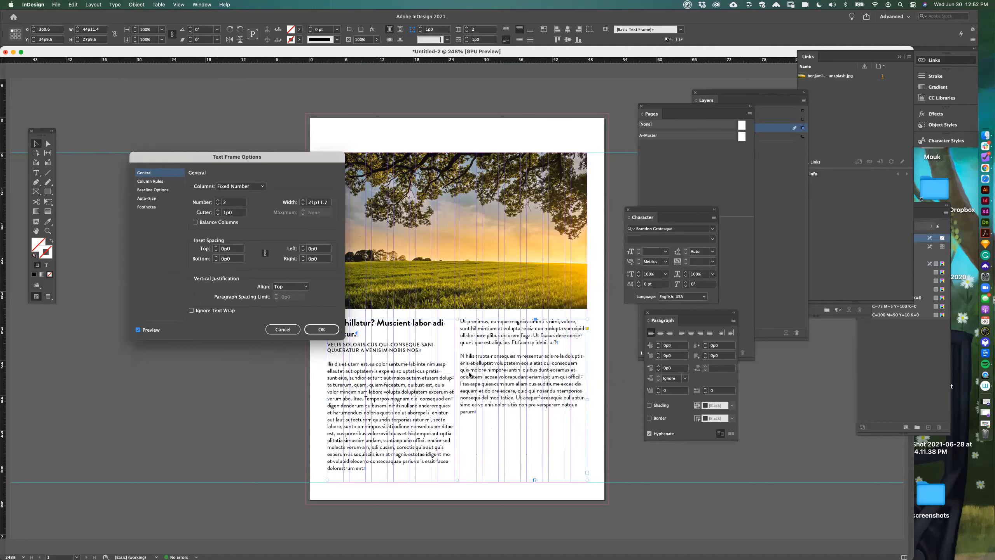
click(320, 329)
- Examine the two-column text layout in a clean view without guides, and restore the guides
key(t)
key(v)
click(93, 200)
key(w)
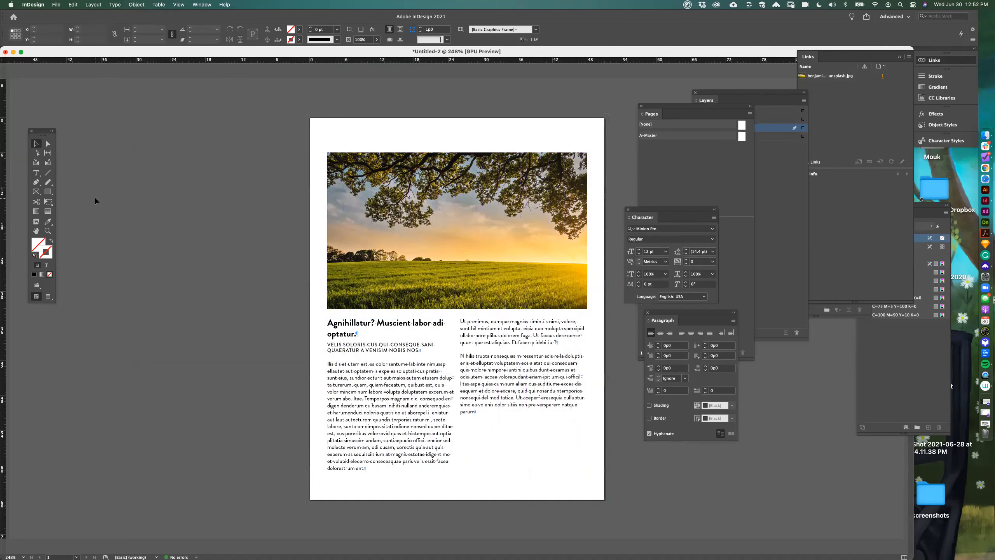
key(super+semicolon)
key(super+semicolon)
key(w)
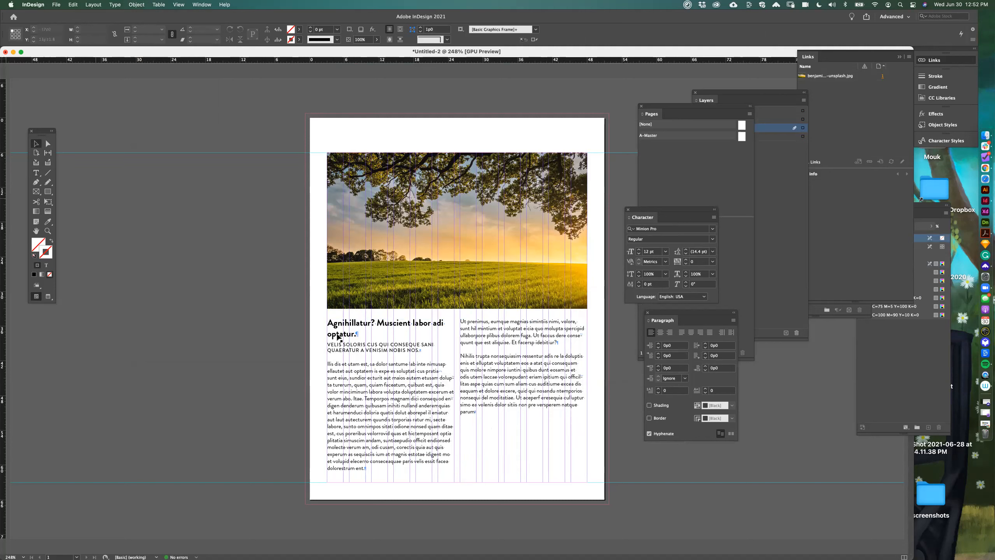
- Make the headline and all-caps subheading span all columns, and check the result with the guides hidden and shown again
double_click(357, 334)
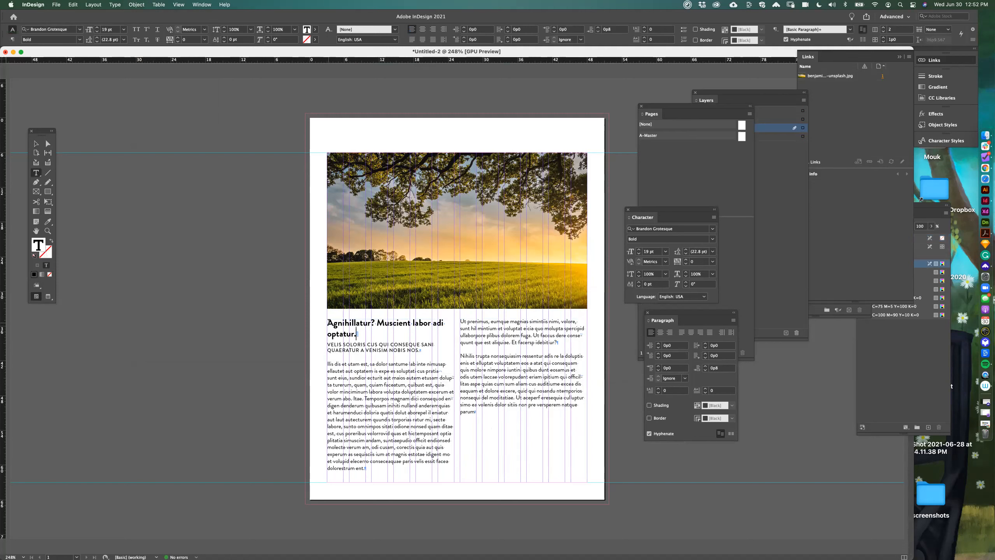
drag(327, 324, 421, 350)
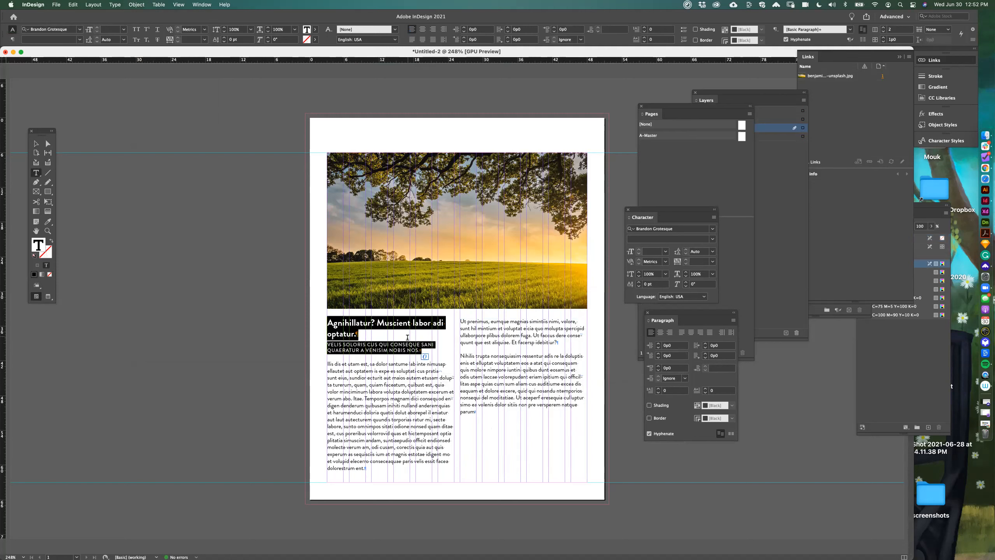
click(733, 321)
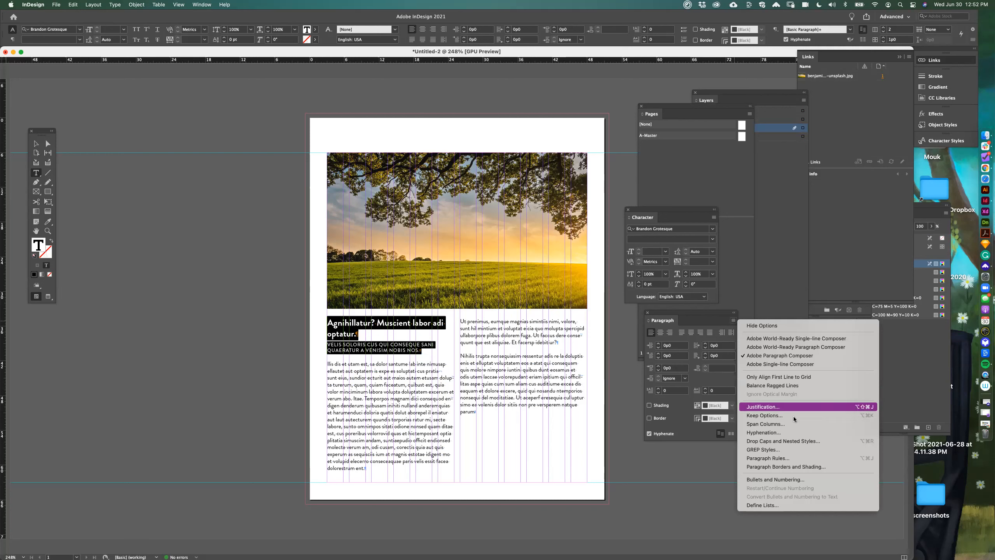
click(799, 423)
click(500, 262)
click(504, 269)
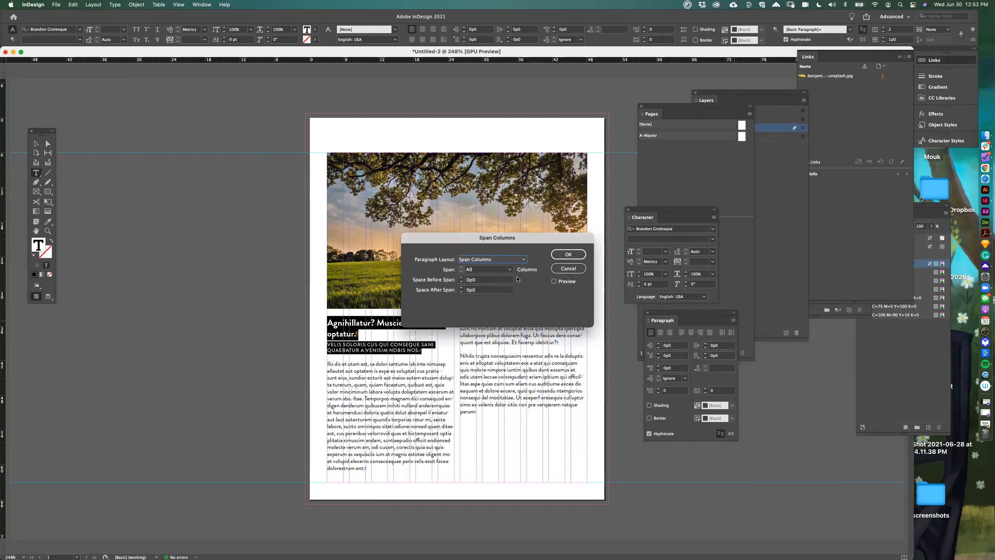
click(555, 282)
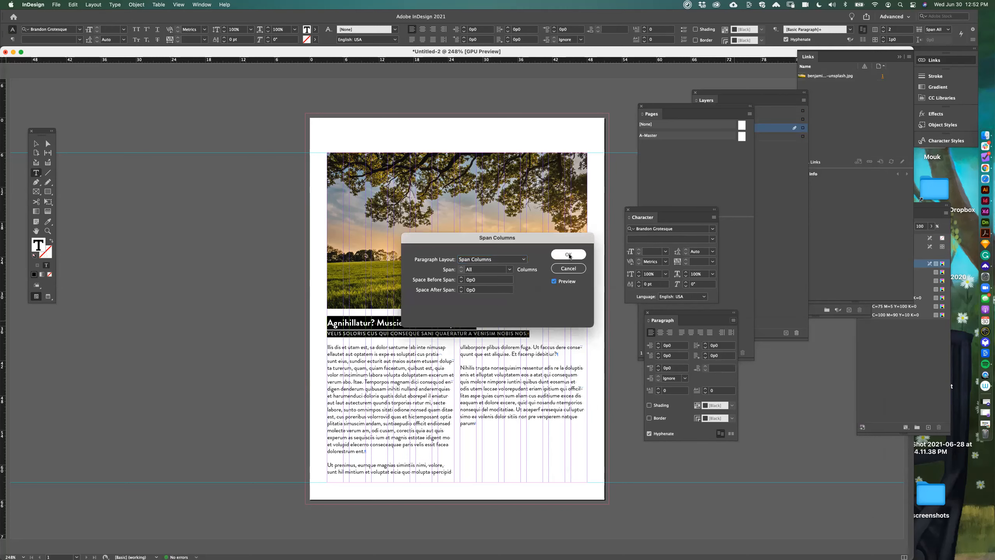
click(568, 255)
click(36, 143)
click(178, 271)
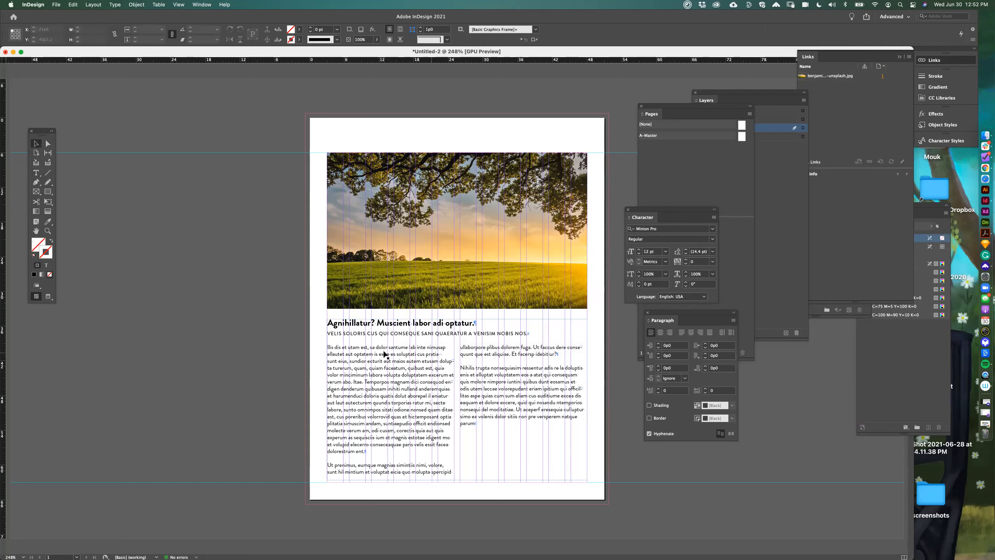
key(super+semicolon)
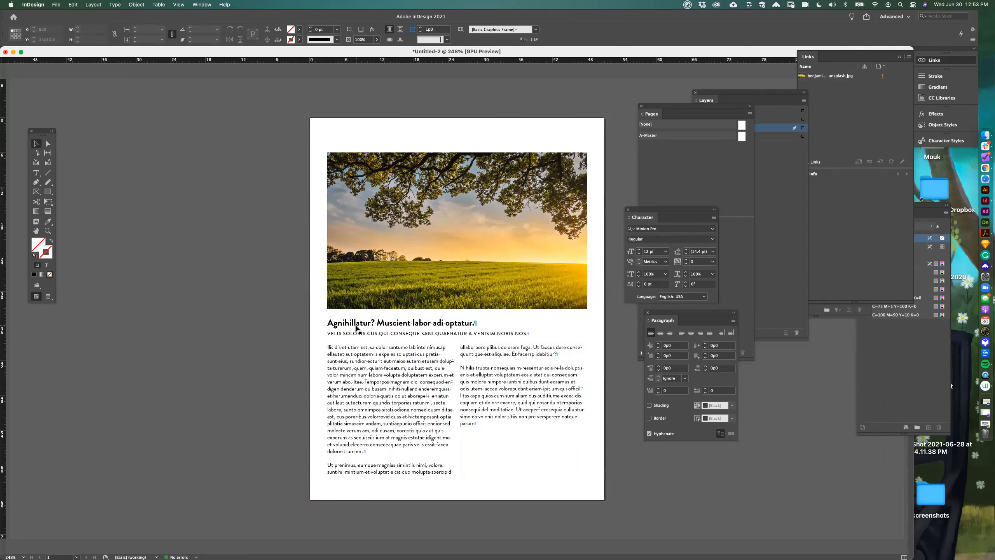
key(super+semicolon)
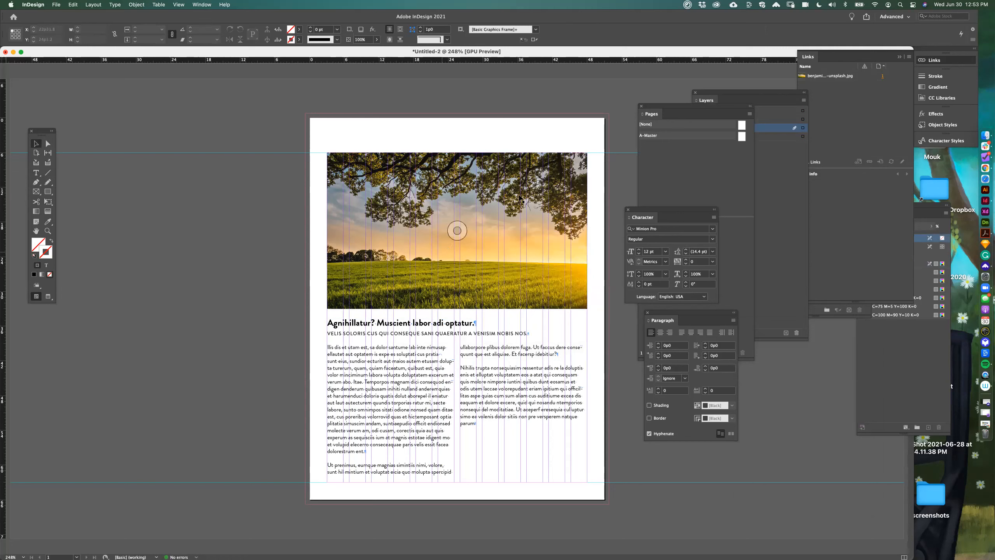
- Bring the Layers panel forward and move the text frame from the art layer to the text layer
drag(724, 92, 669, 100)
click(544, 276)
click(512, 348)
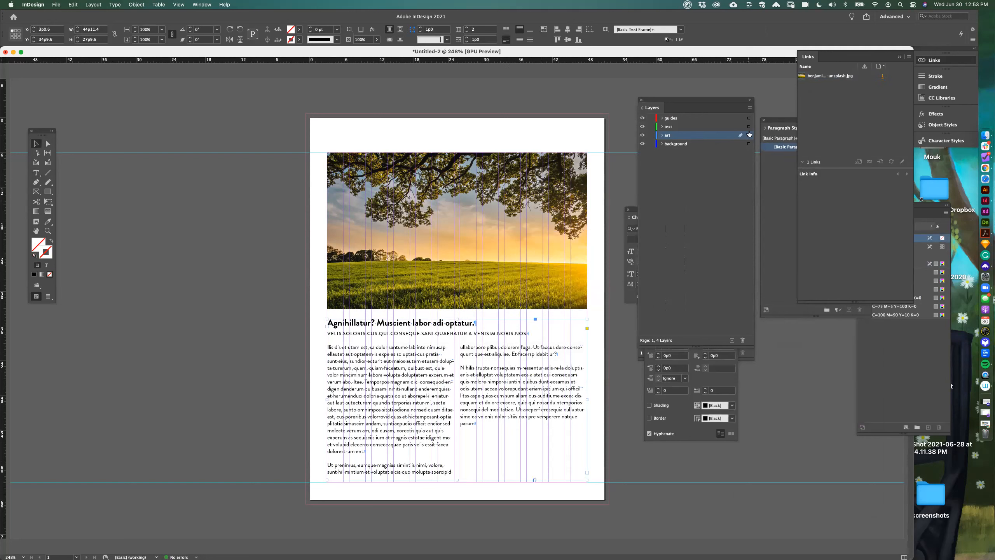
drag(748, 135, 748, 127)
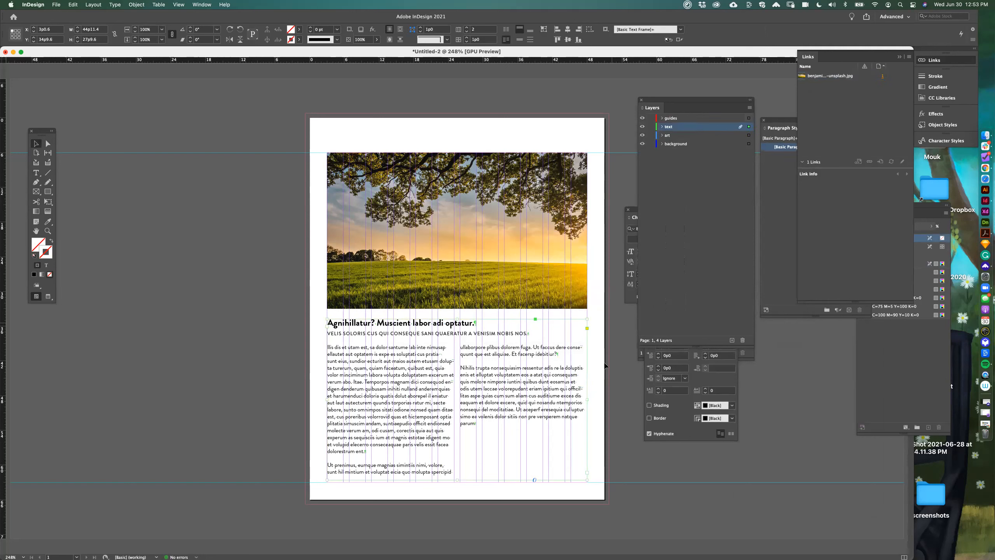
click(622, 366)
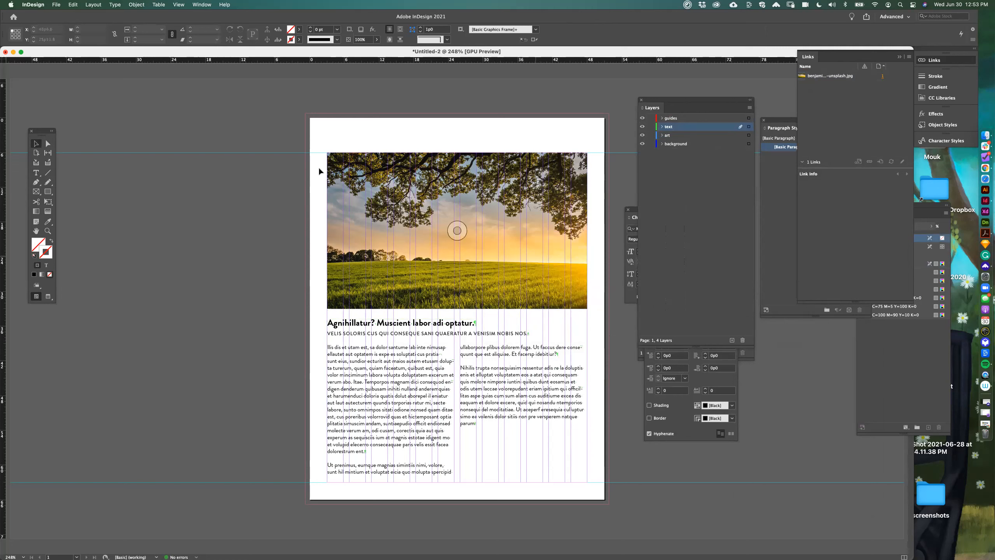
- Widen the photo frame on both sides so it reaches the bleed lines beyond the page edges
click(346, 231)
drag(327, 231, 305, 231)
drag(593, 231, 610, 231)
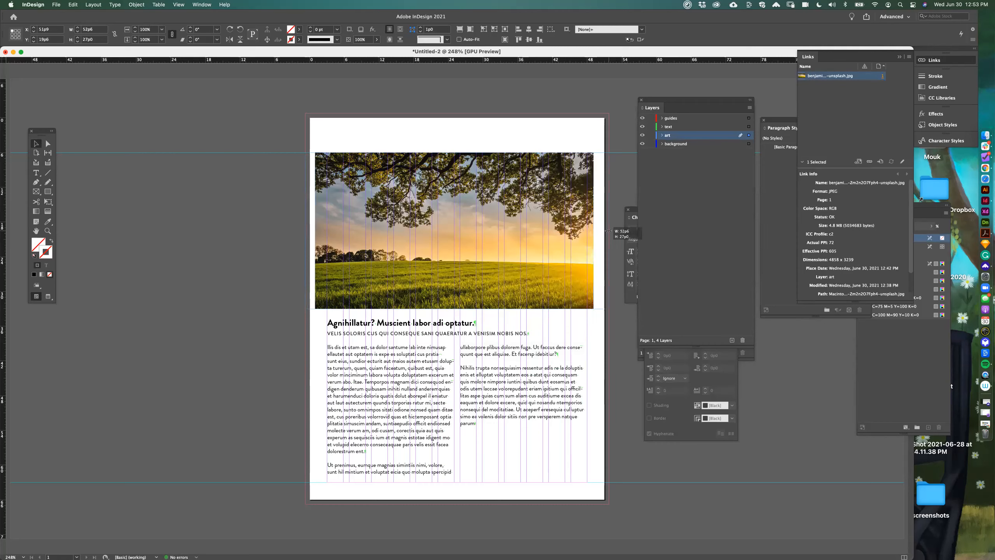
- Scale up the photo inside its frame to about 13.8% so it fills the full bleed width
click(569, 232)
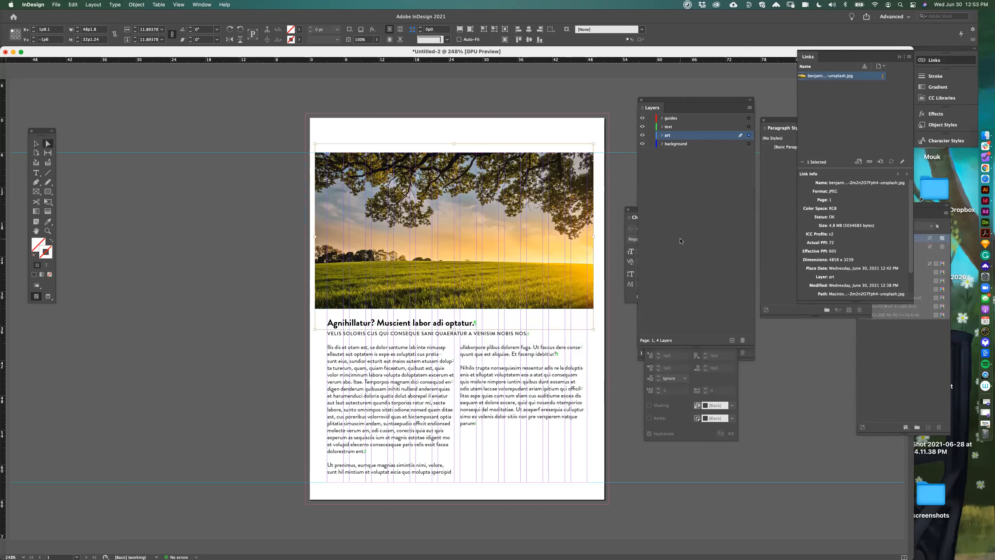
key(super+period)
key(super+period)
key(super+period)
key(super+period)
key(super+period)
key(super+period)
key(super+period)
key(super+period)
key(super+period)
key(super+period)
key(super+period)
key(super+period)
key(super+period)
key(super+period)
key(super+period)
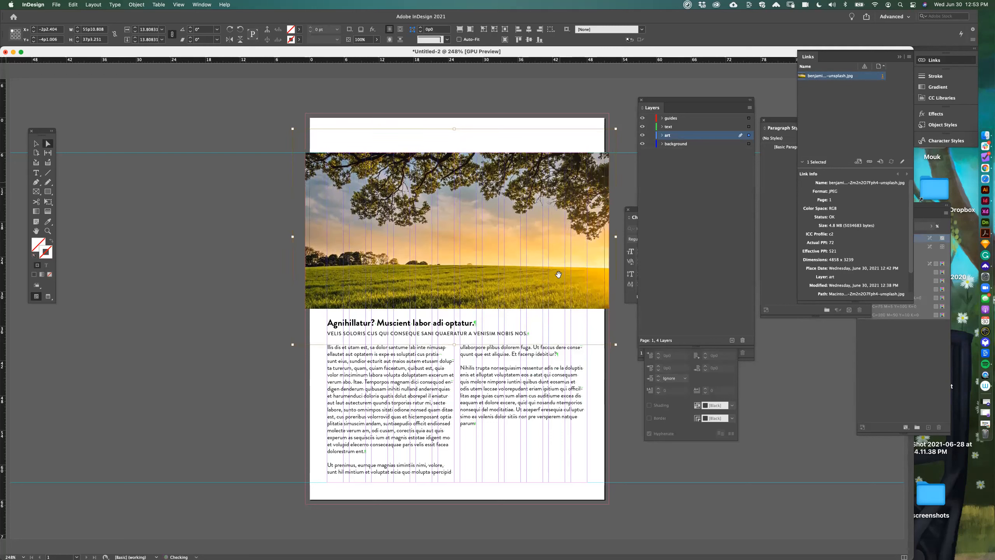
click(139, 147)
key(v)
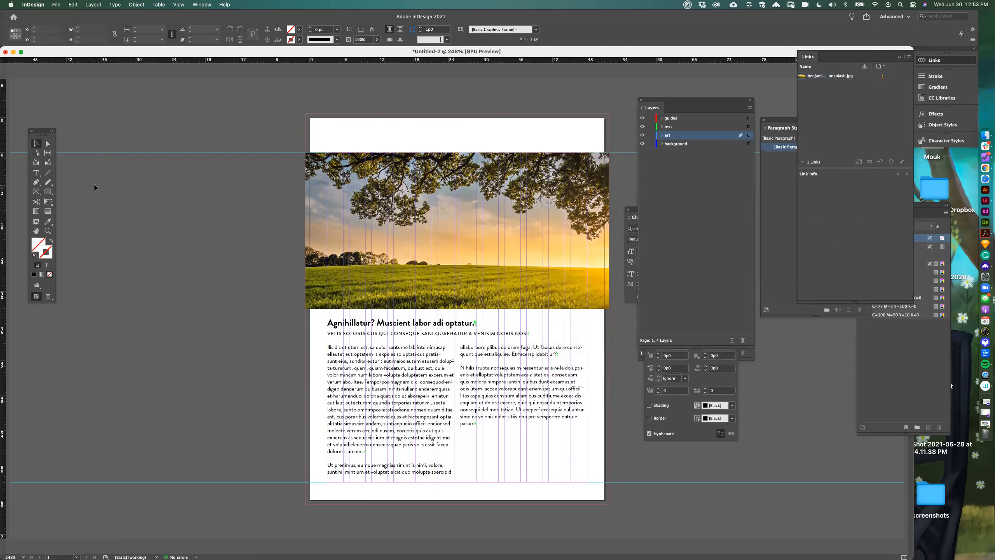
- Hide the guides and check the page trimmed to its edges in Preview mode, then return to the normal view
key(super+semicolon)
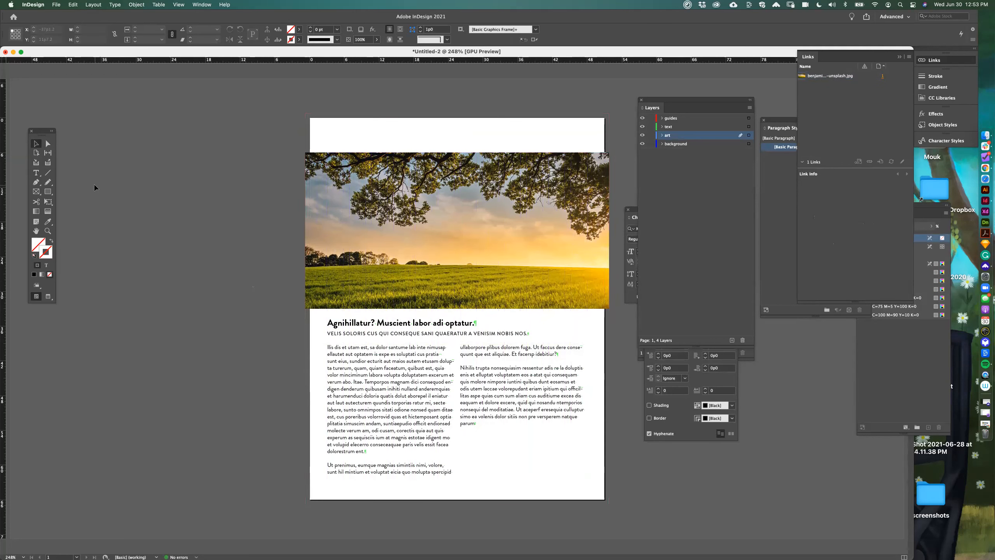
key(w)
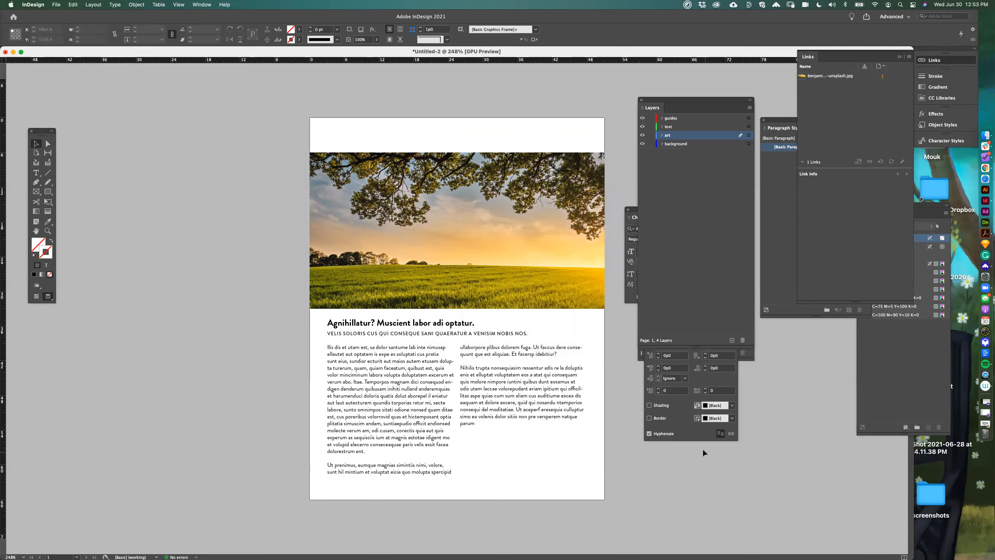
key(w)
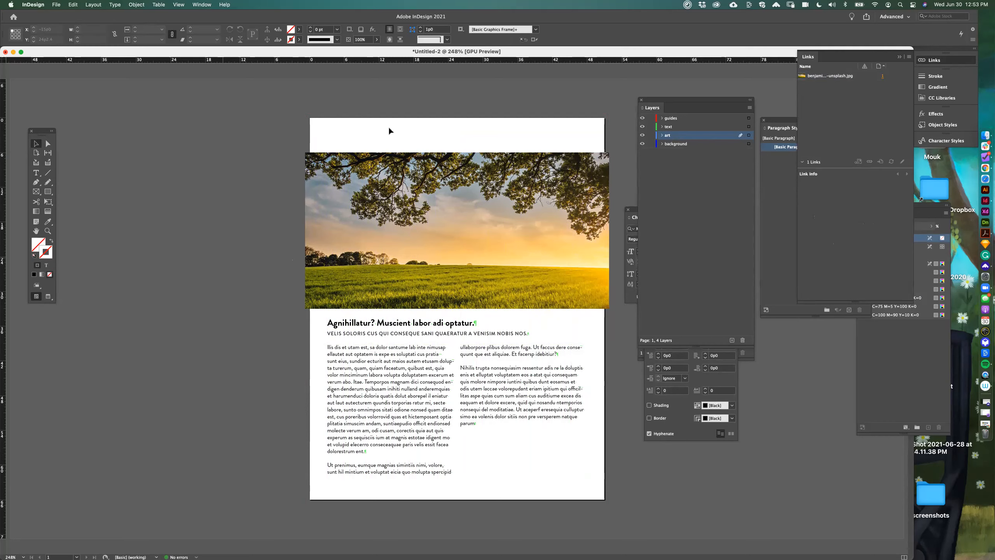
- Move the Layers panel clear of the photo and the page
scroll(468, 97, up, 2)
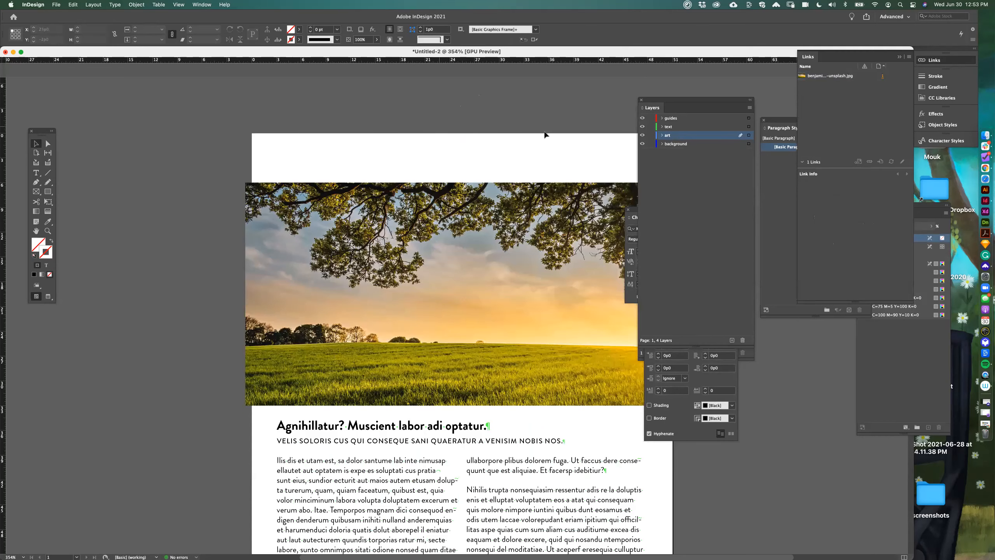
drag(657, 103, 704, 105)
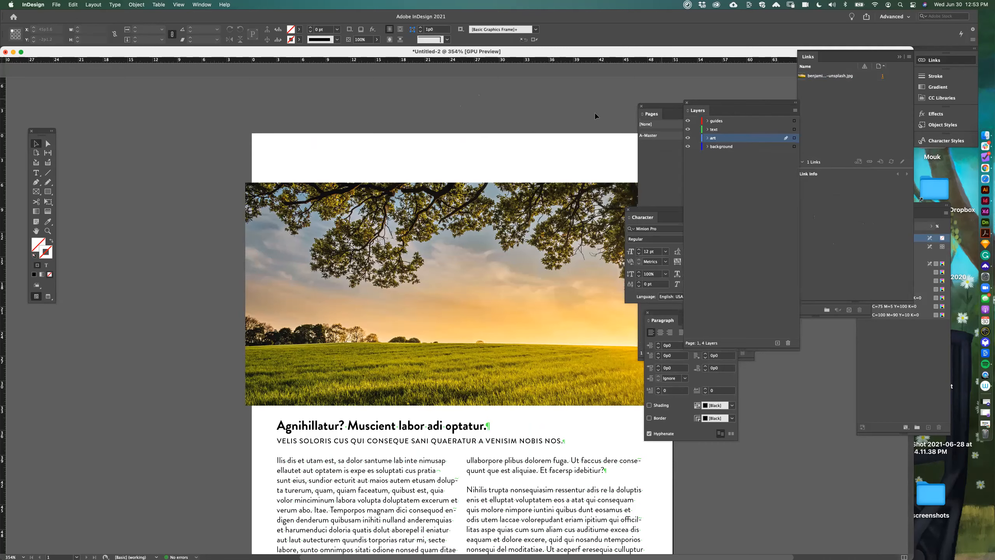
scroll(542, 124, right, 5)
scroll(543, 124, down, 2)
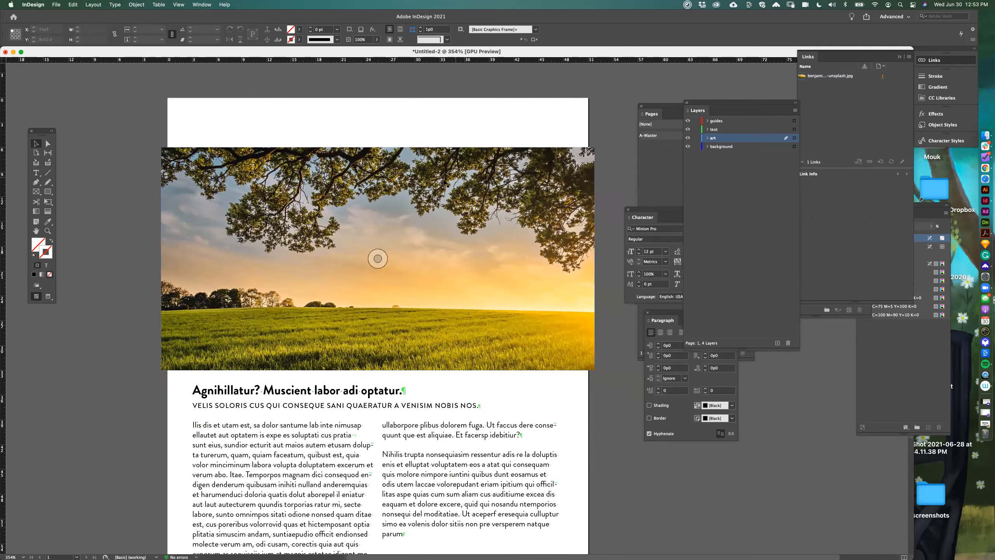